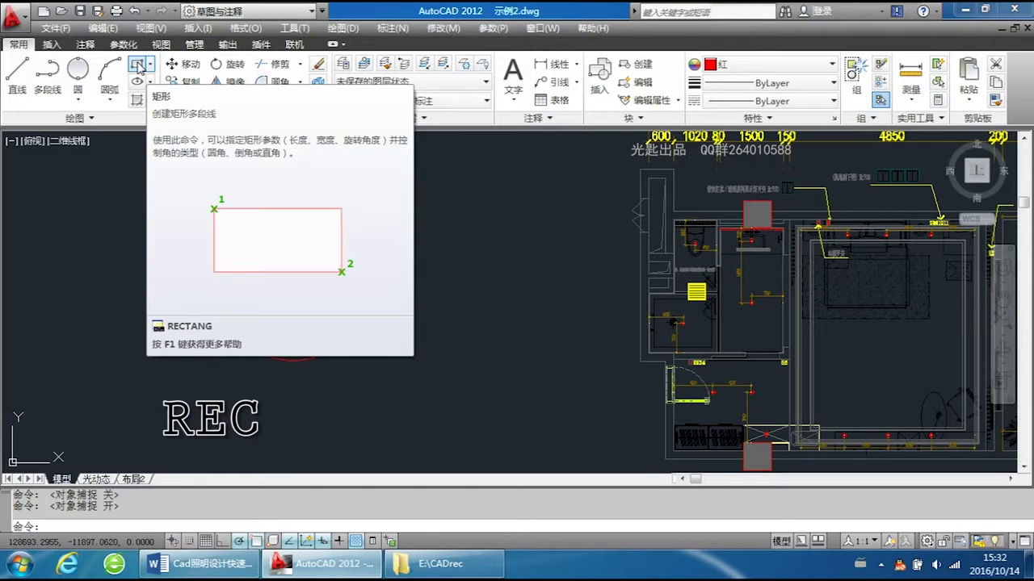
- Draw a trial rectangle below the circle, then erase it
click(139, 67)
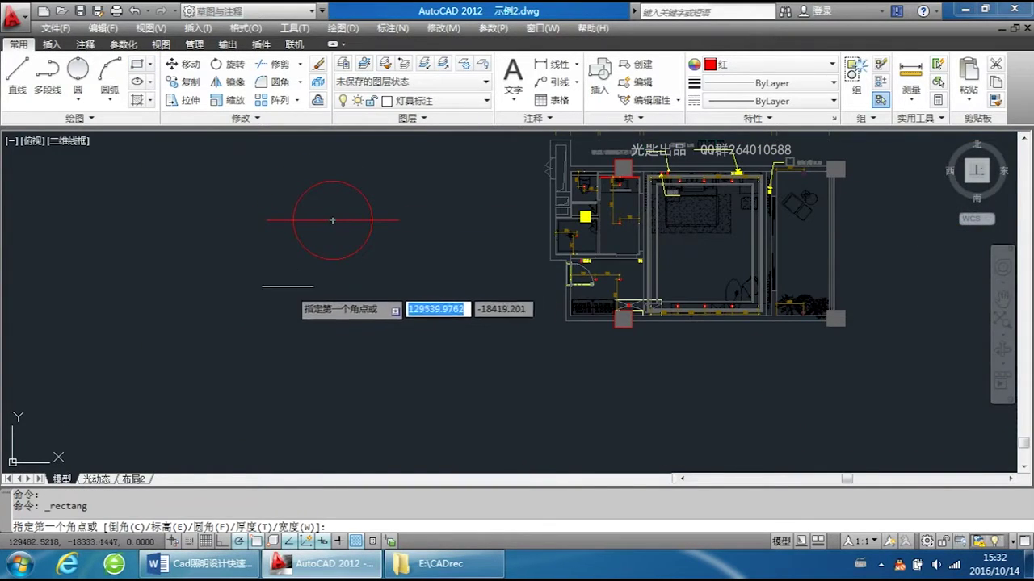
click(285, 282)
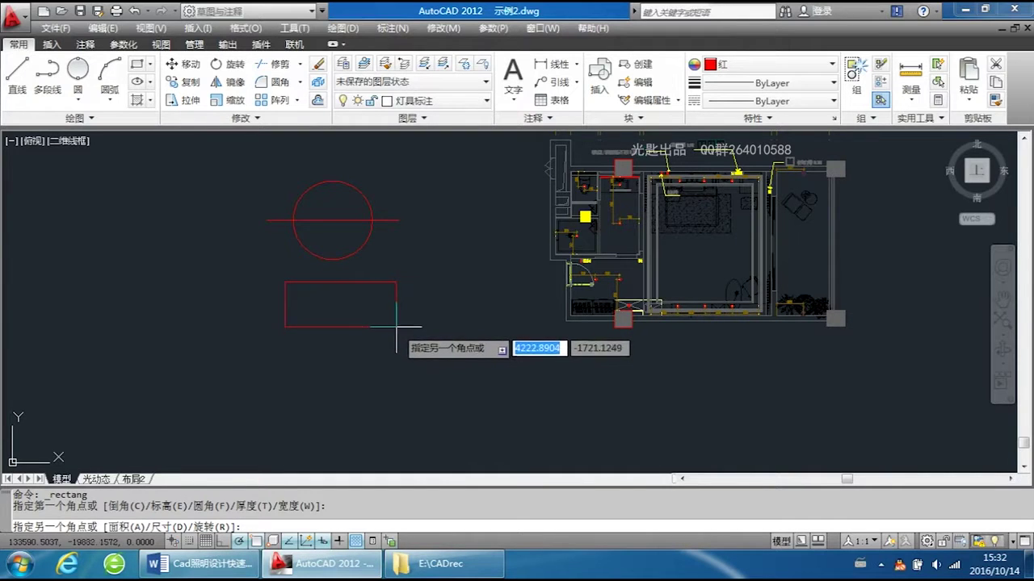
click(399, 220)
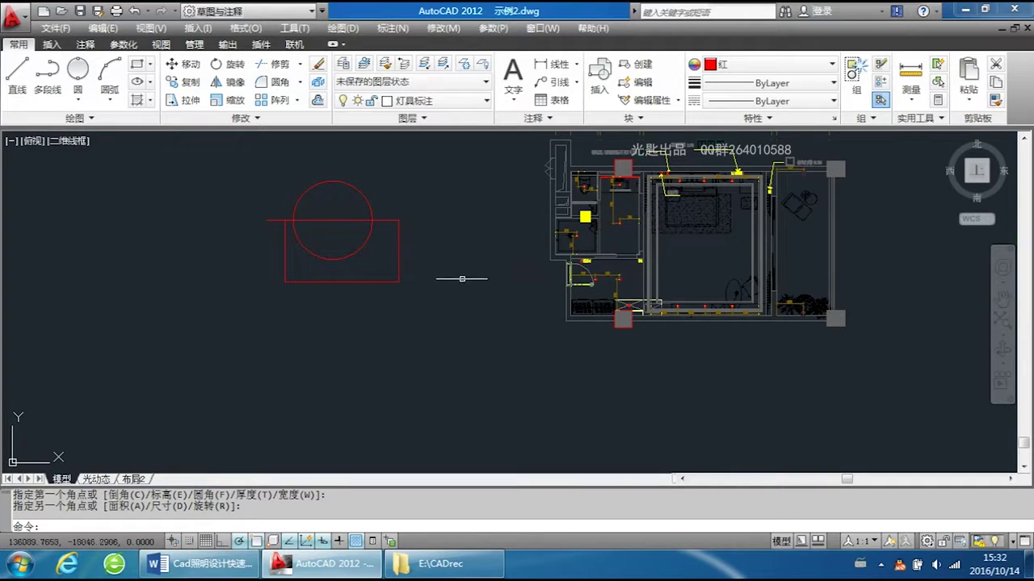
click(419, 299)
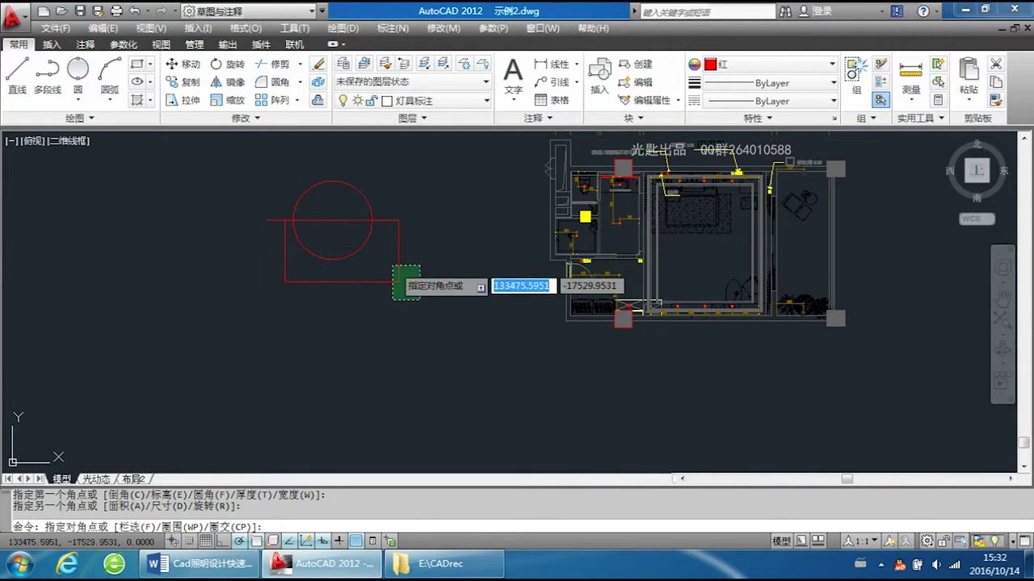
click(393, 266)
key(Delete)
key(Return)
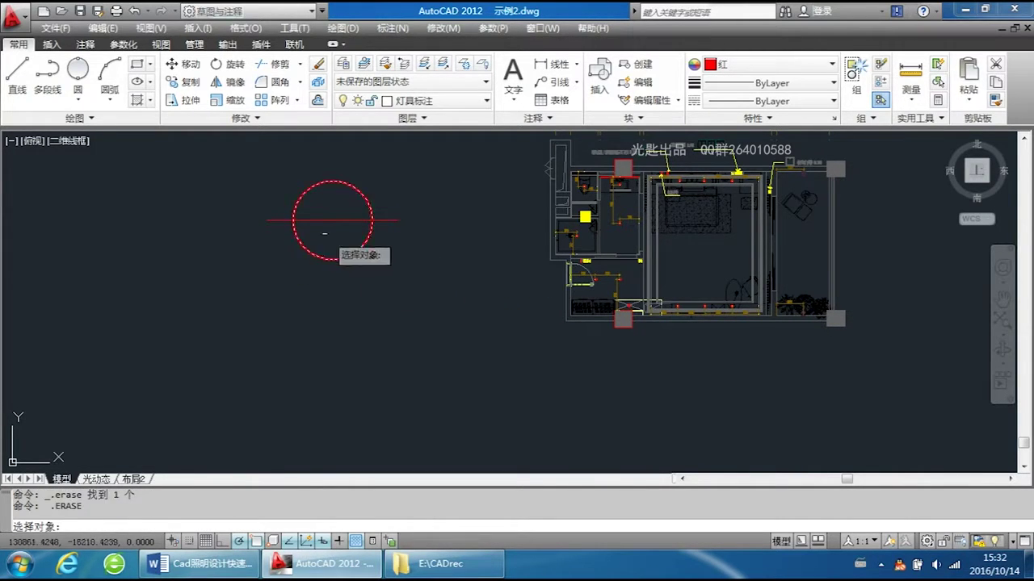
key(Escape)
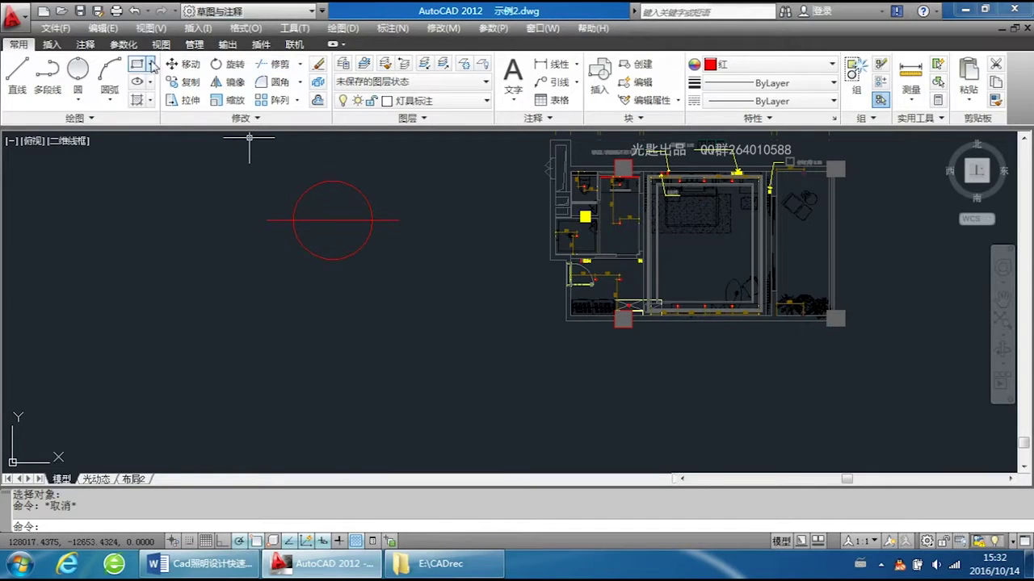
- Draw a new rectangle below the circle with a 5000 width and select it
click(137, 64)
click(283, 280)
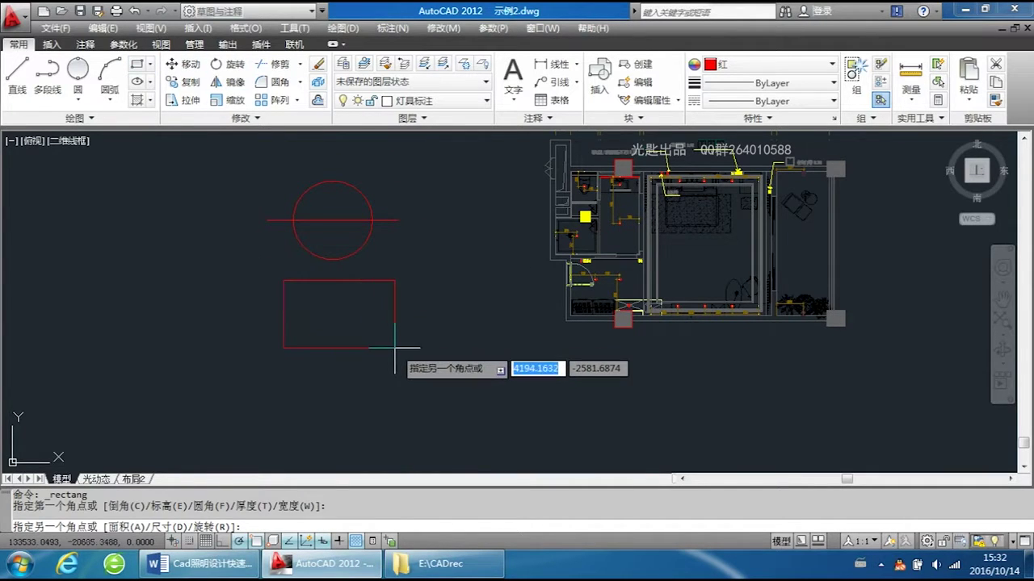
text(5000)
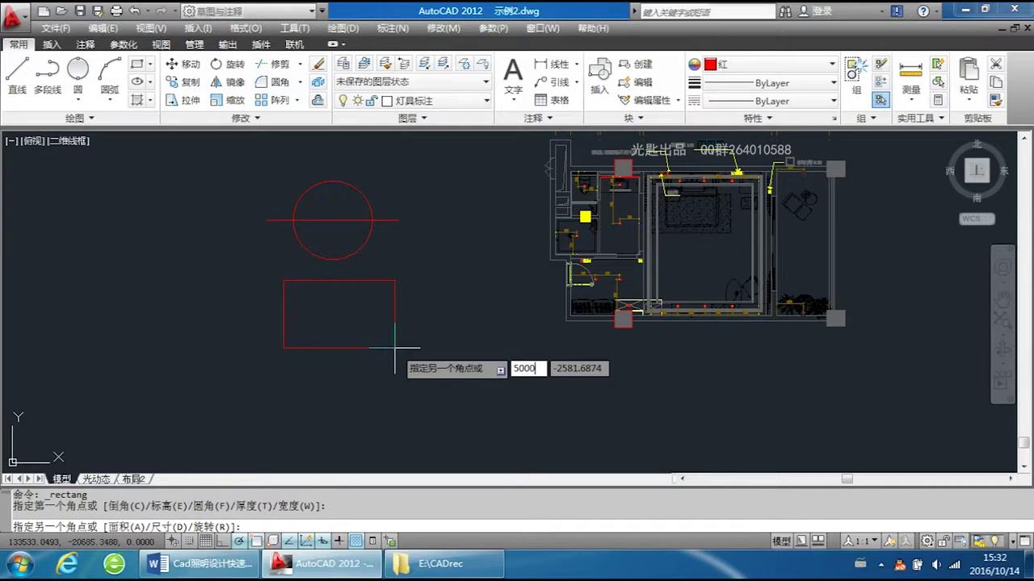
key(Return)
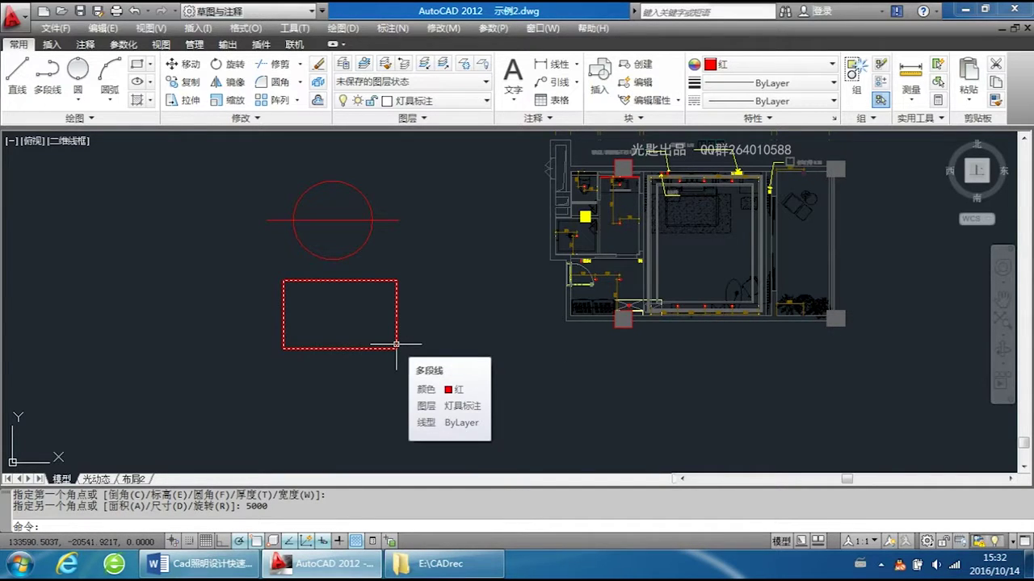
click(396, 345)
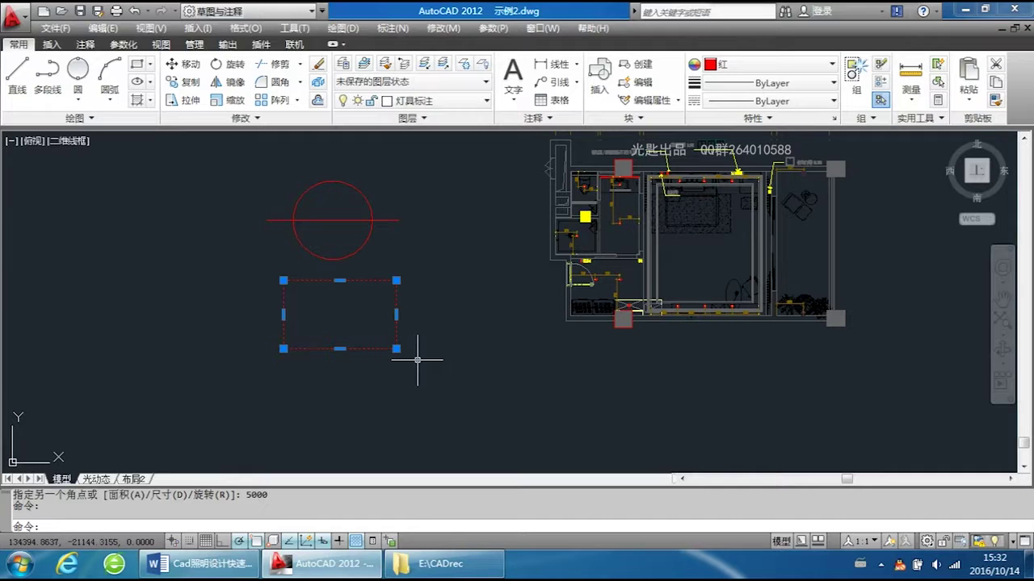
- Erase the rectangle and start a polyline with a 3000 segment, then a 2000 segment
key(Delete)
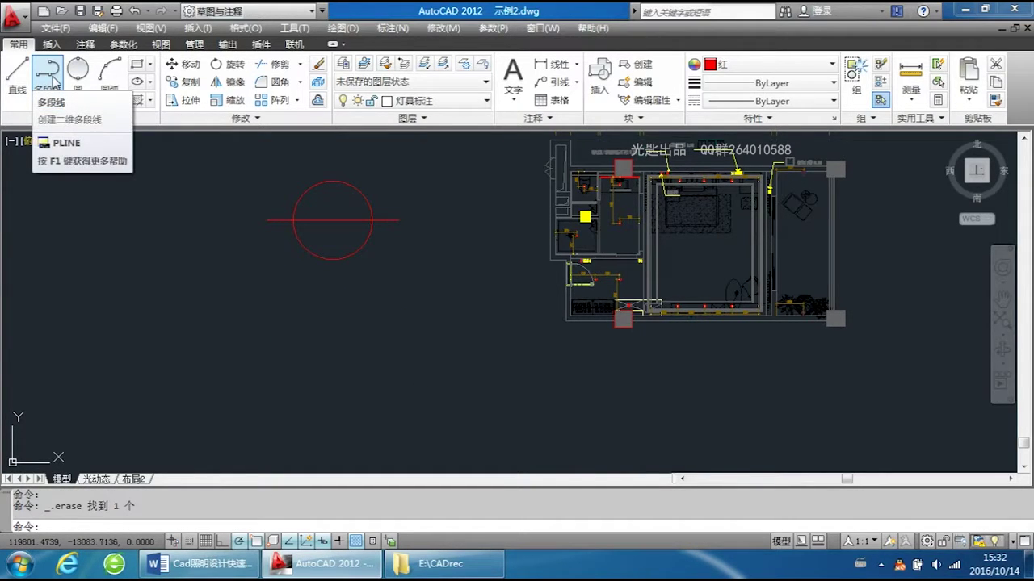
click(53, 80)
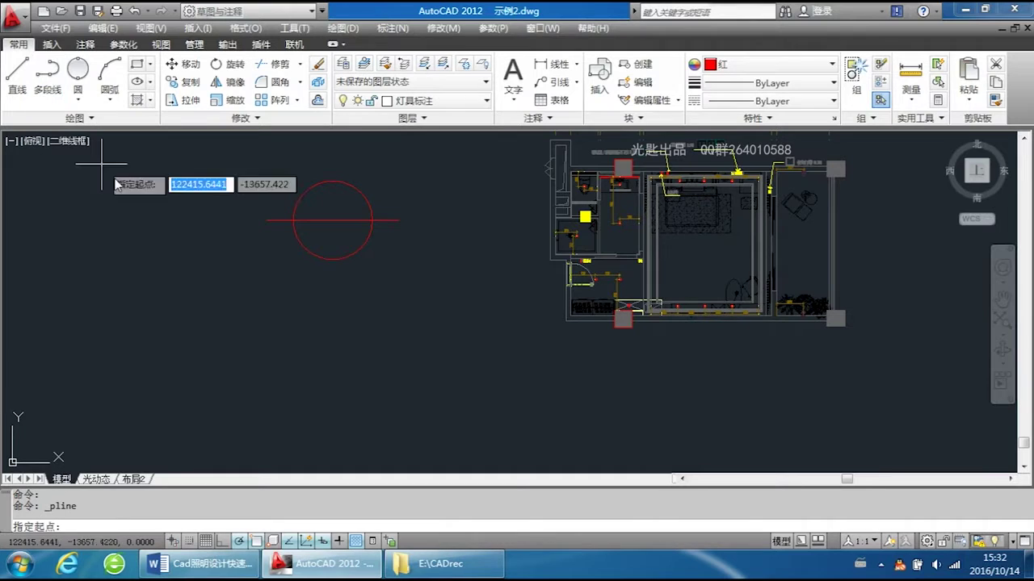
click(276, 302)
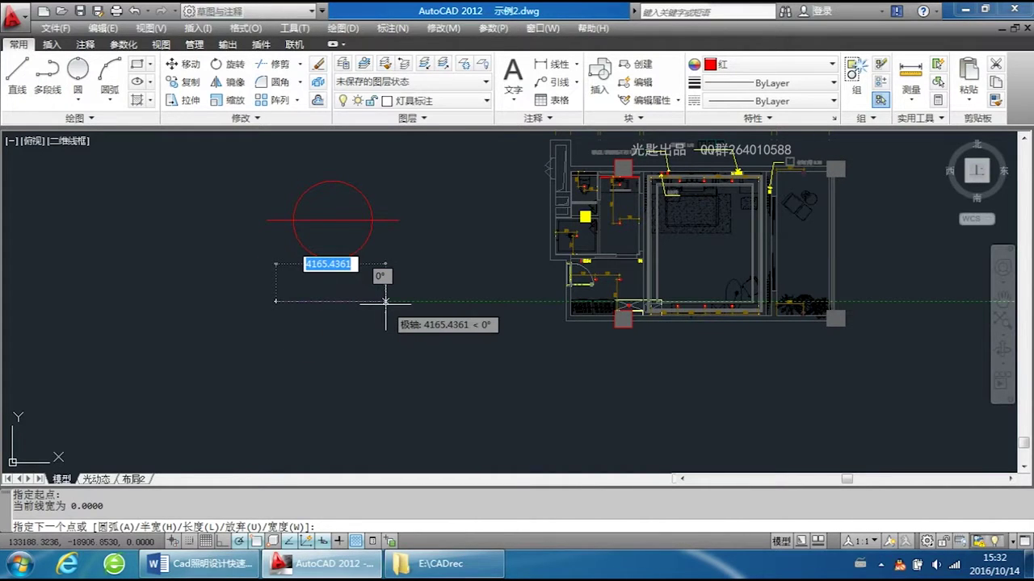
text(3000)
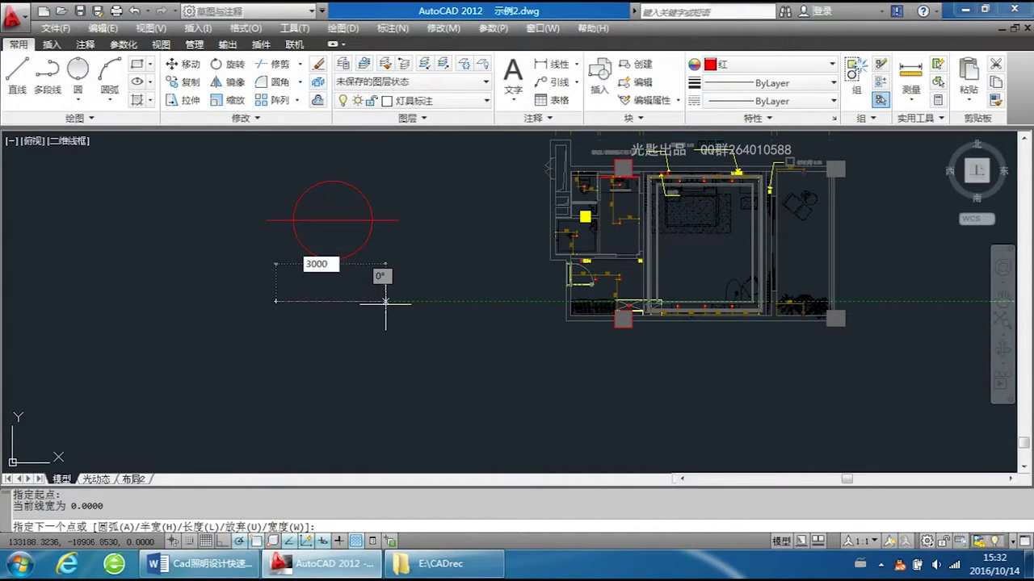
key(Return)
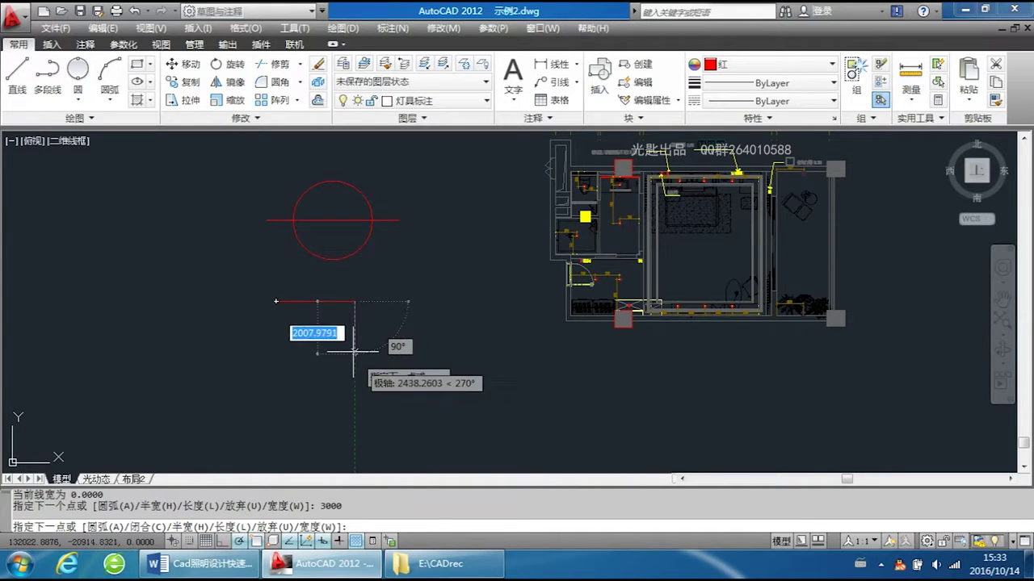
text(2000)
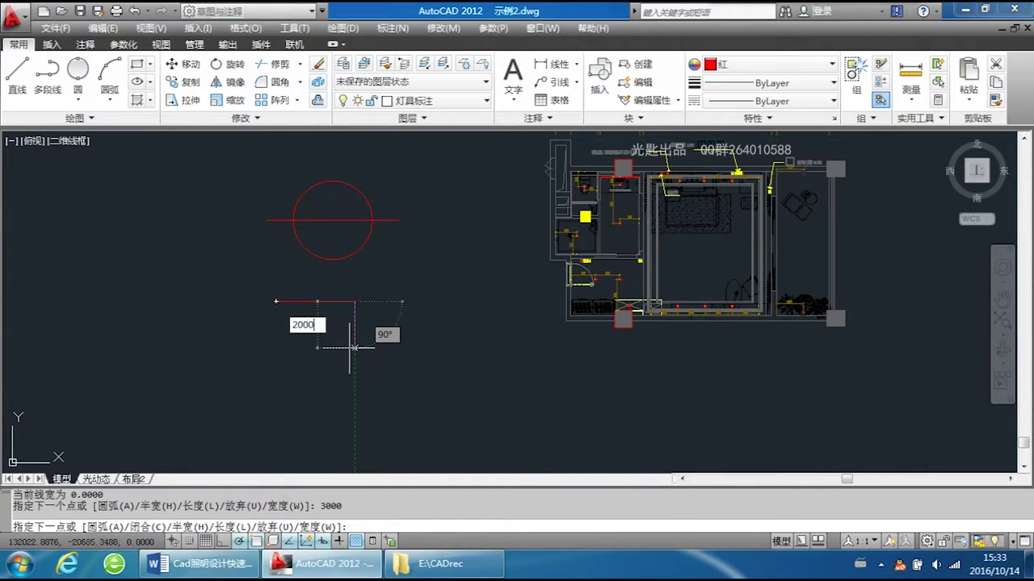
key(Return)
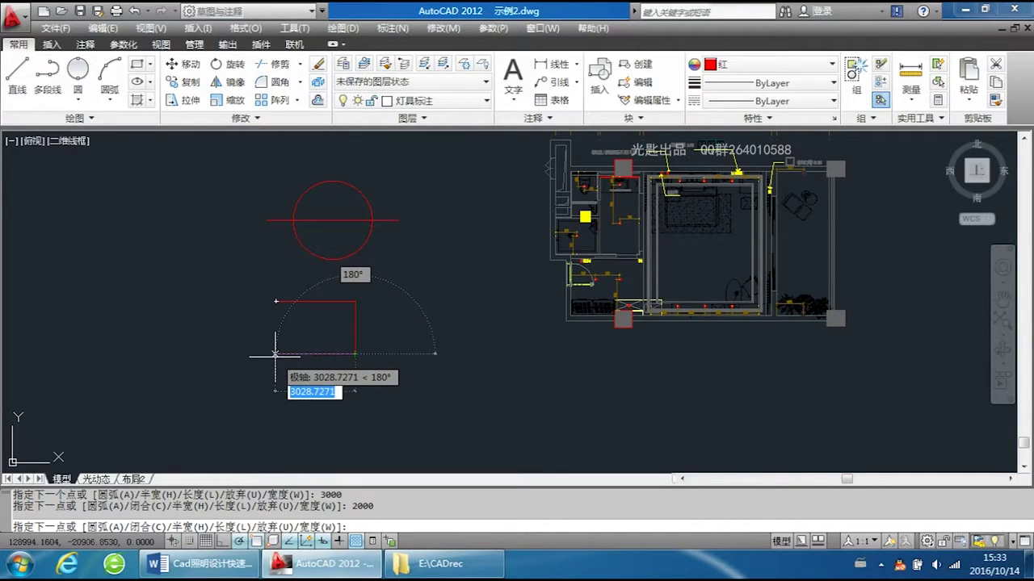
- Close the polyline box with its bottom and left sides
scroll(275, 354, up, 3)
middle_drag(277, 342, 218, 333)
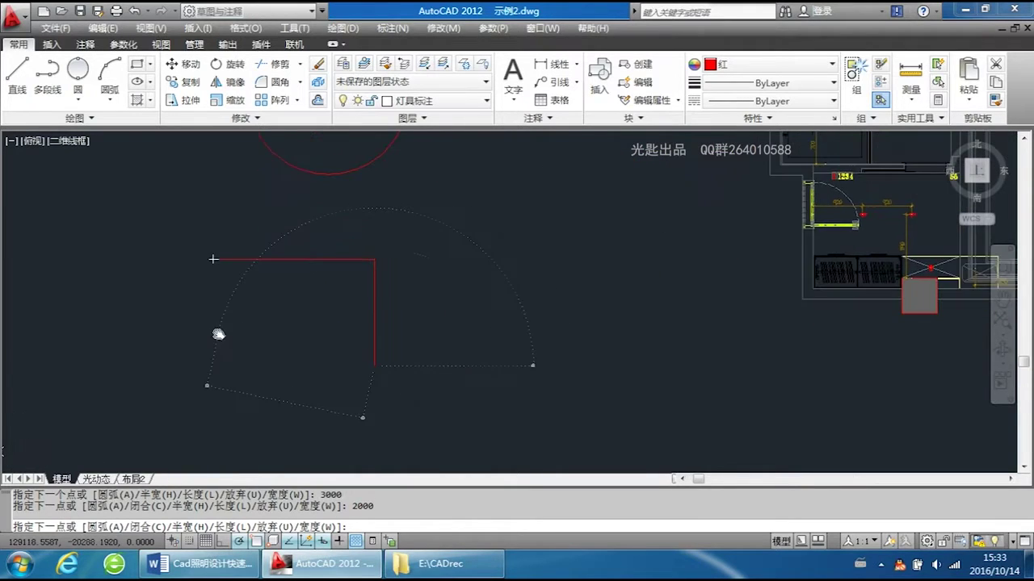
scroll(218, 333, down, 2)
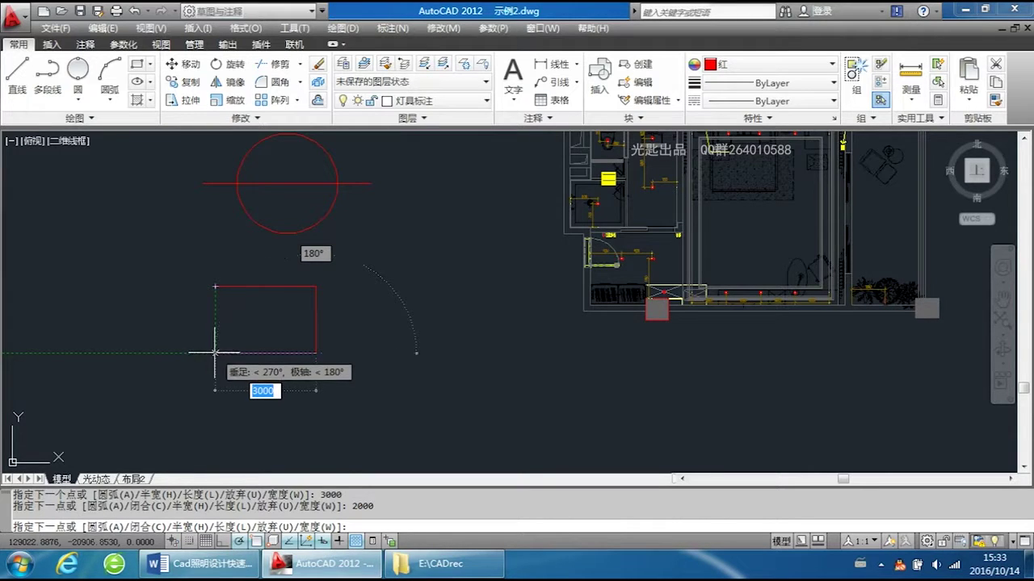
click(215, 353)
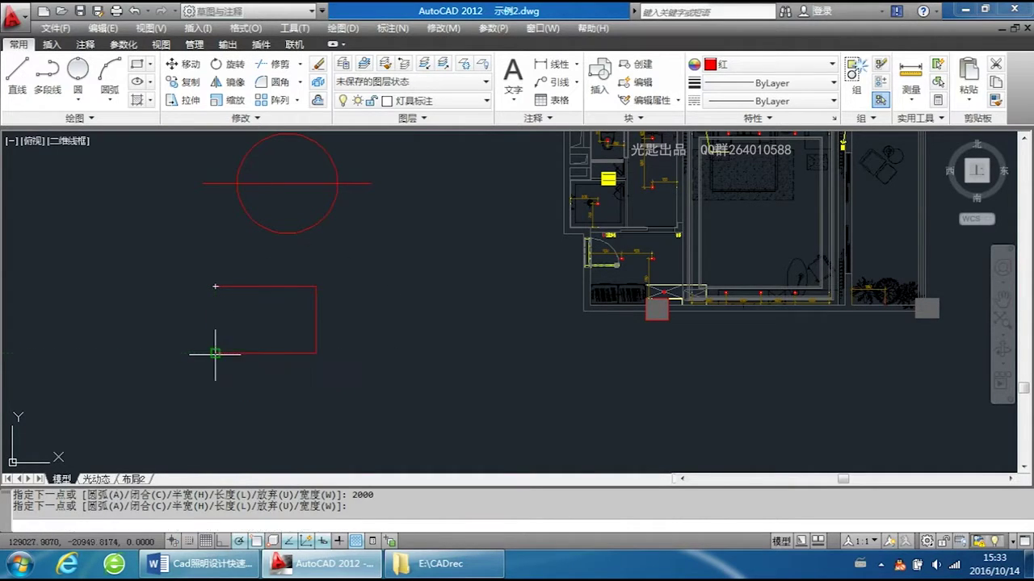
click(215, 286)
key(Escape)
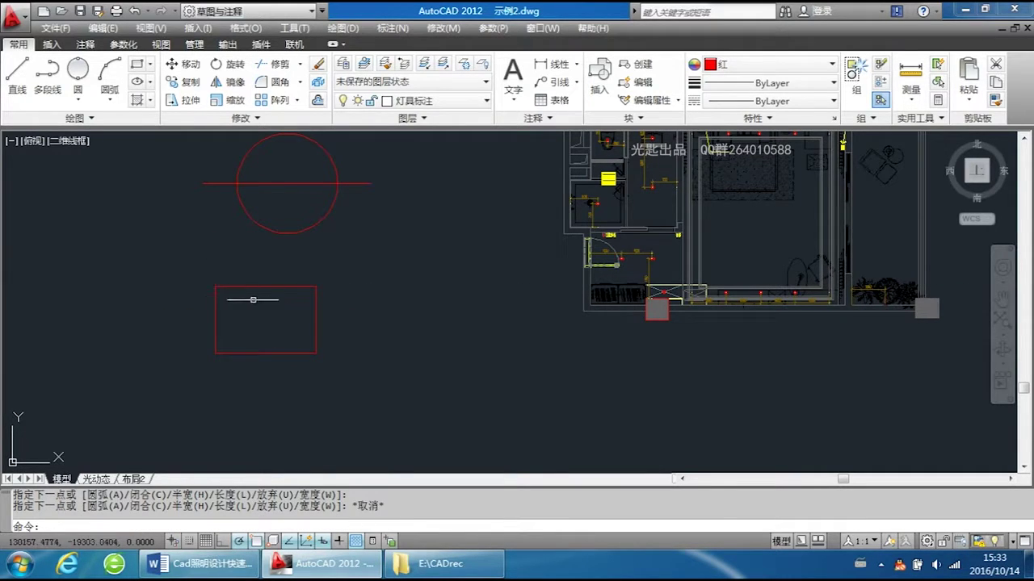
- Try stretching the polyline box by a corner grip, then delete it
click(315, 296)
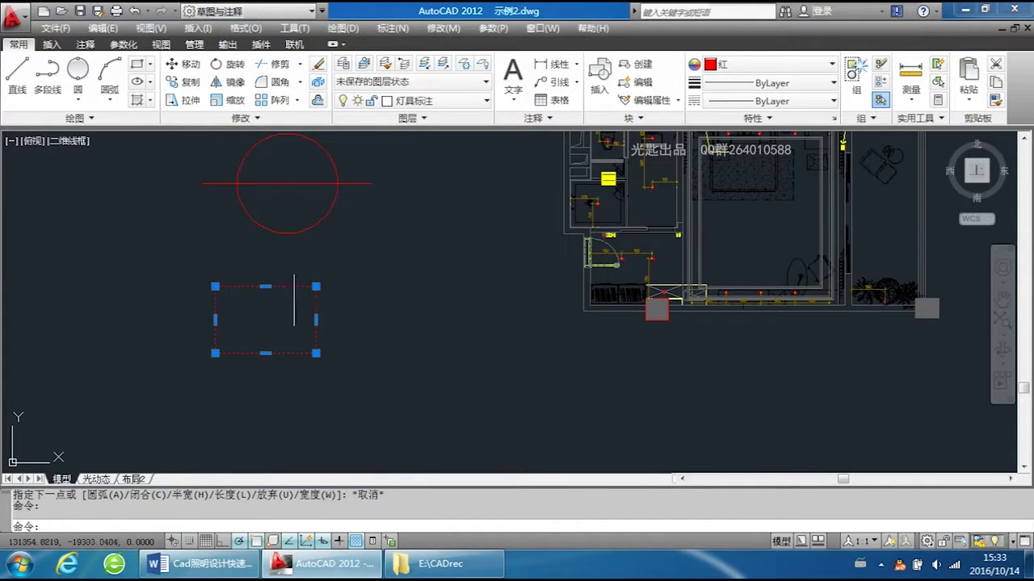
click(316, 353)
key(Escape)
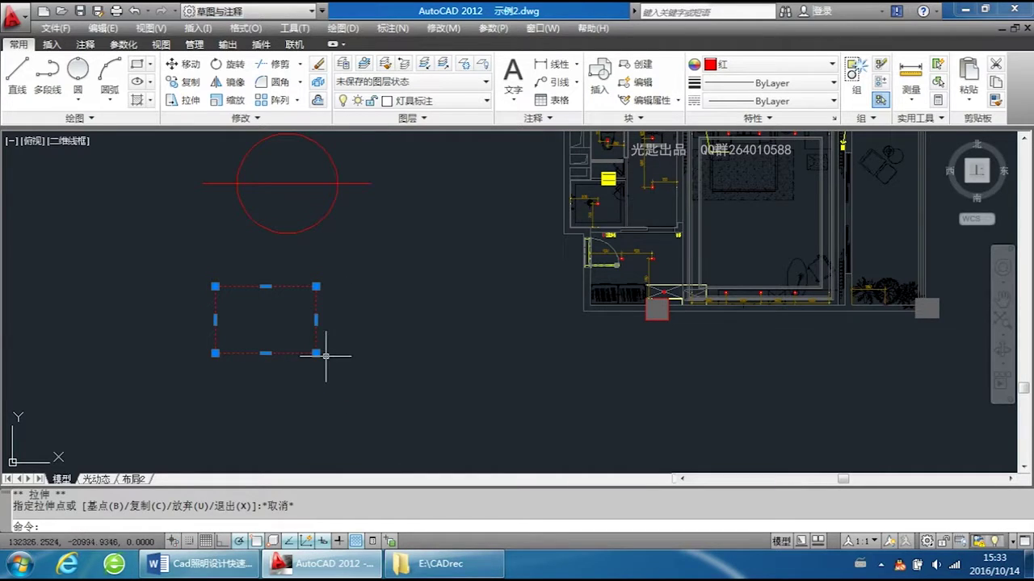
right_click(219, 293)
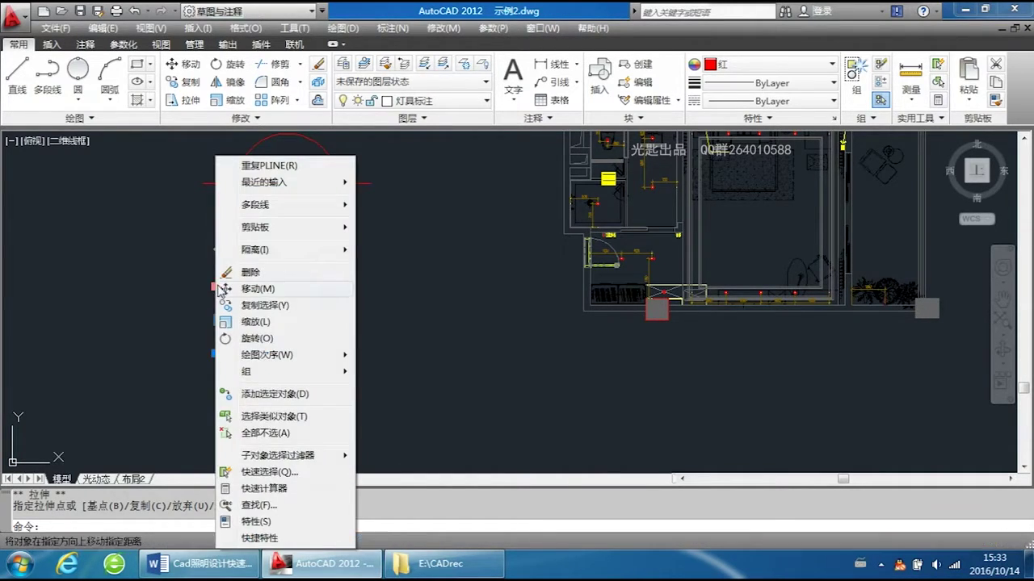
key(Escape)
key(Escape)
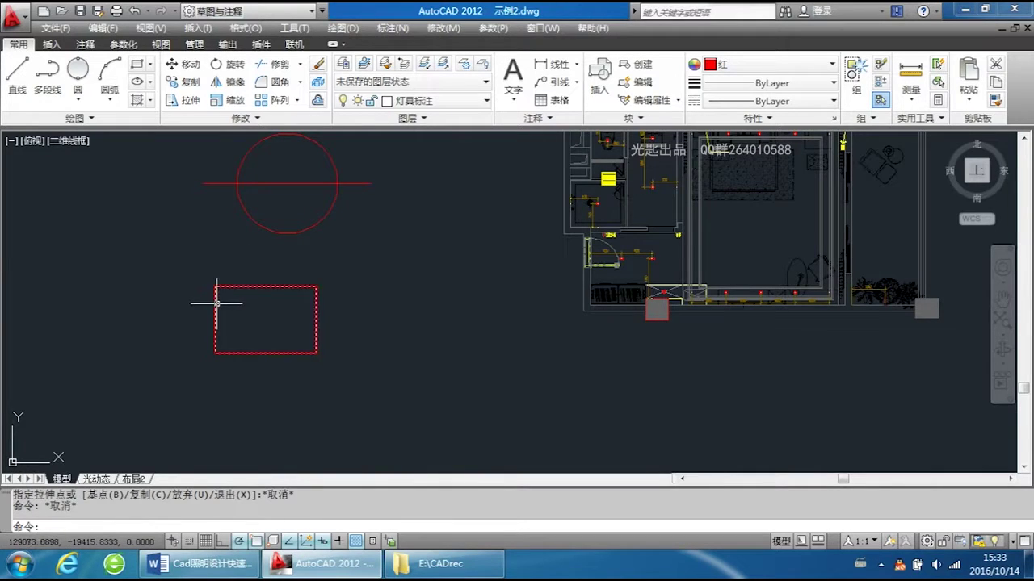
click(216, 297)
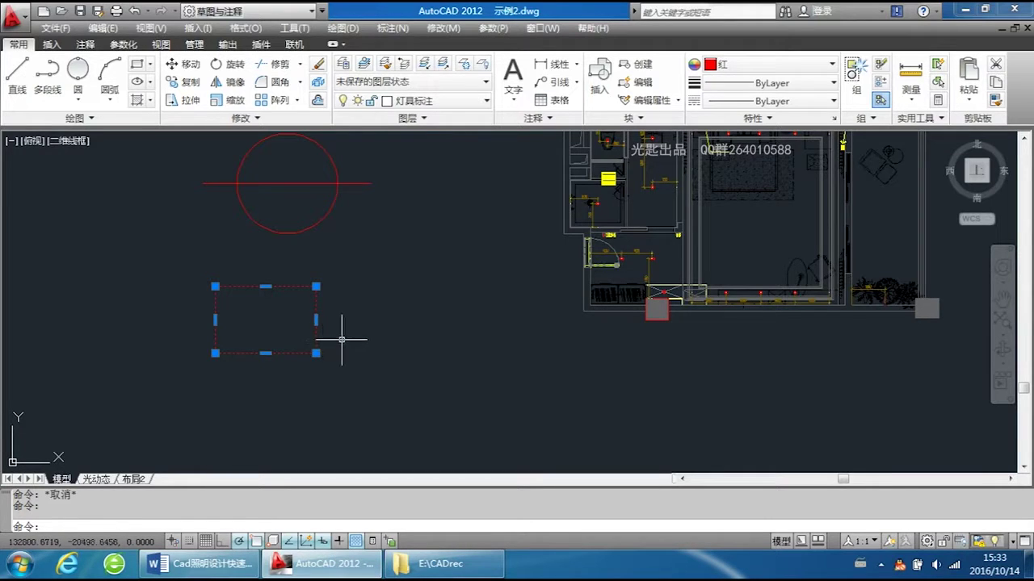
key(Delete)
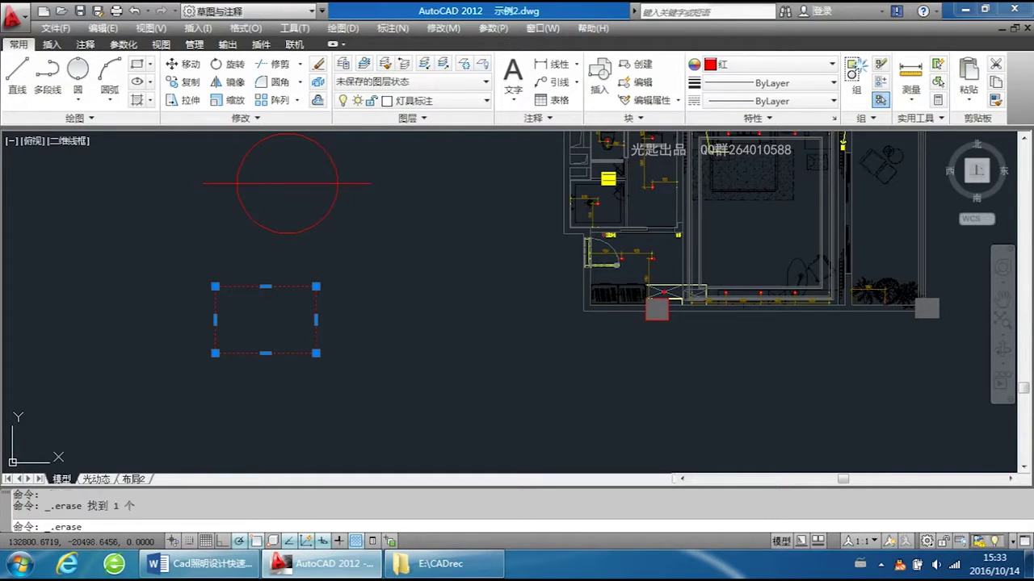
click(149, 64)
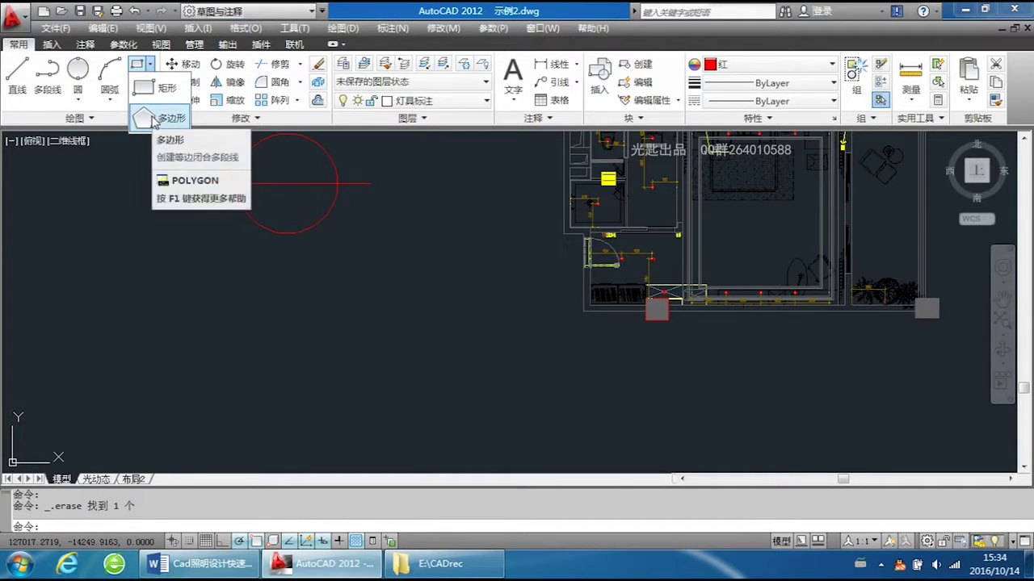
click(154, 120)
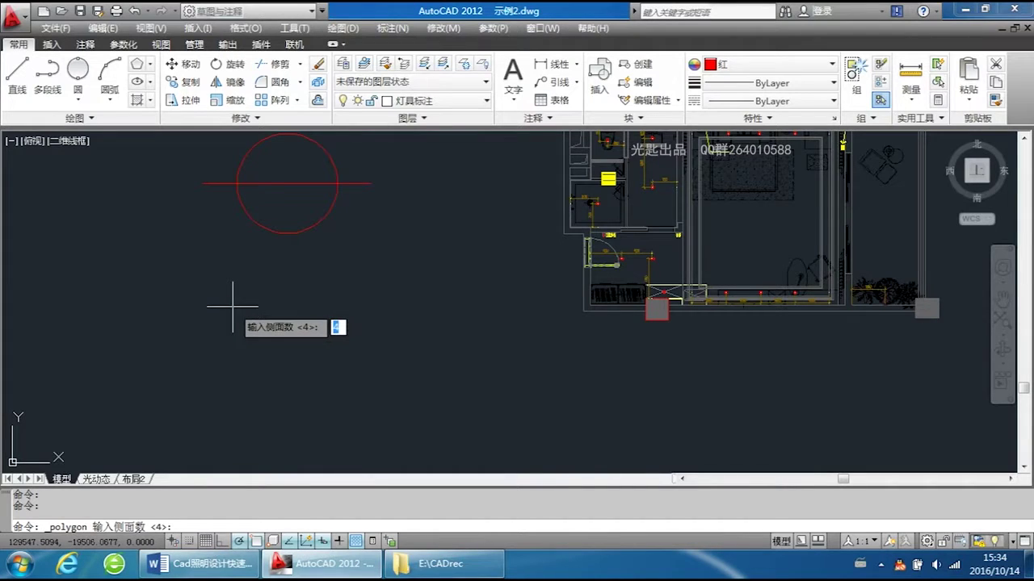
key(Return)
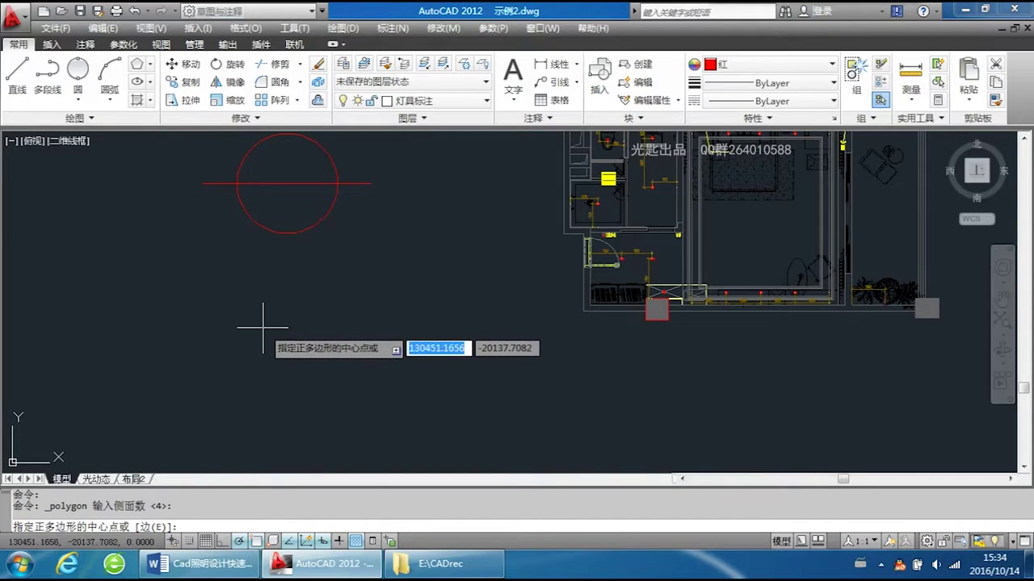
click(263, 328)
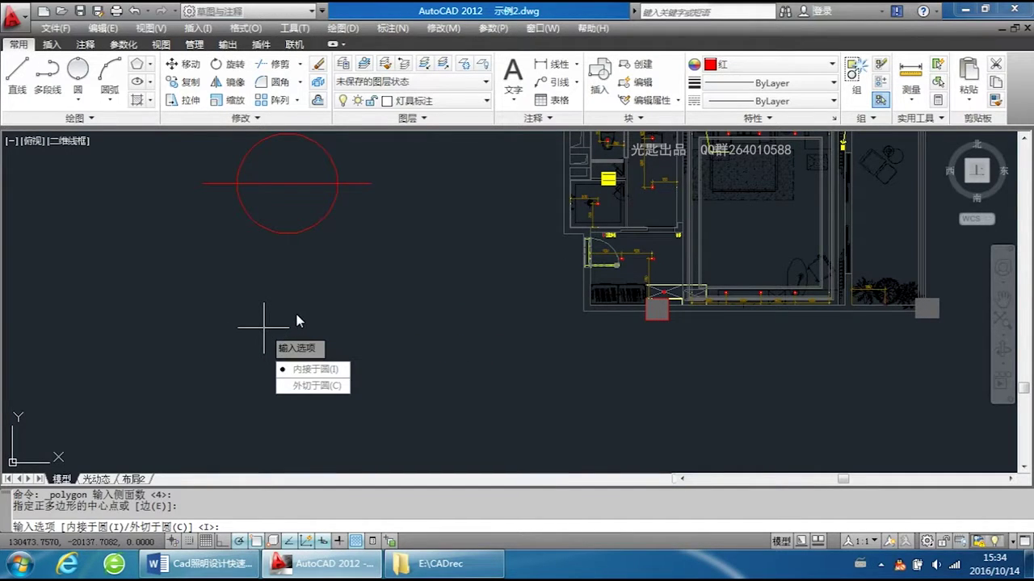
click(323, 369)
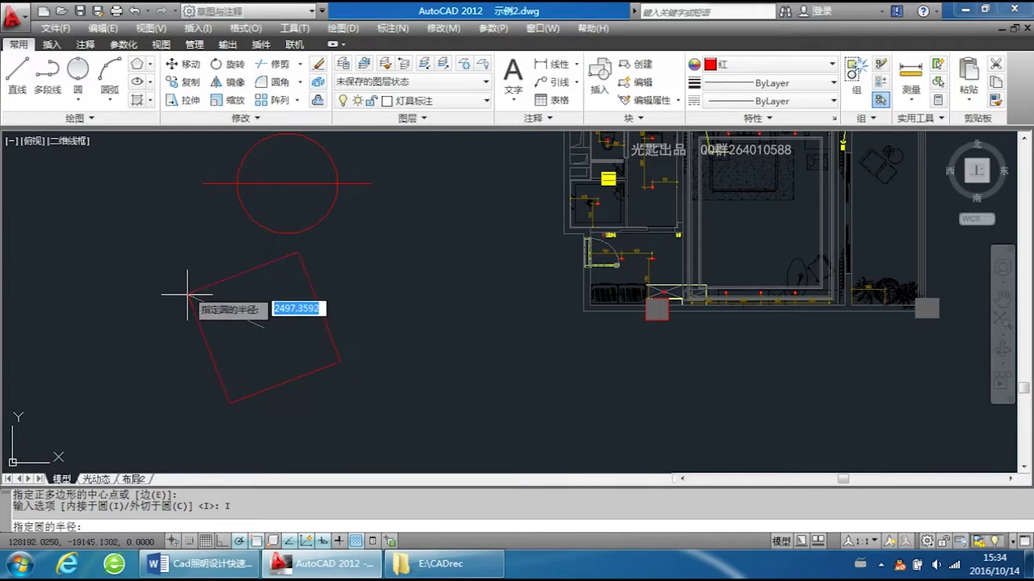
key(Escape)
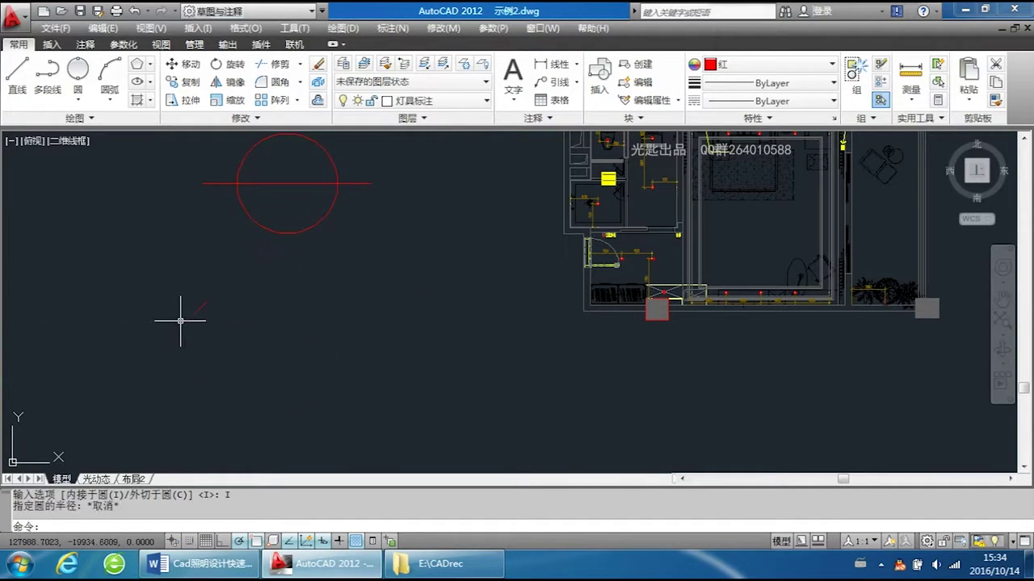
click(137, 98)
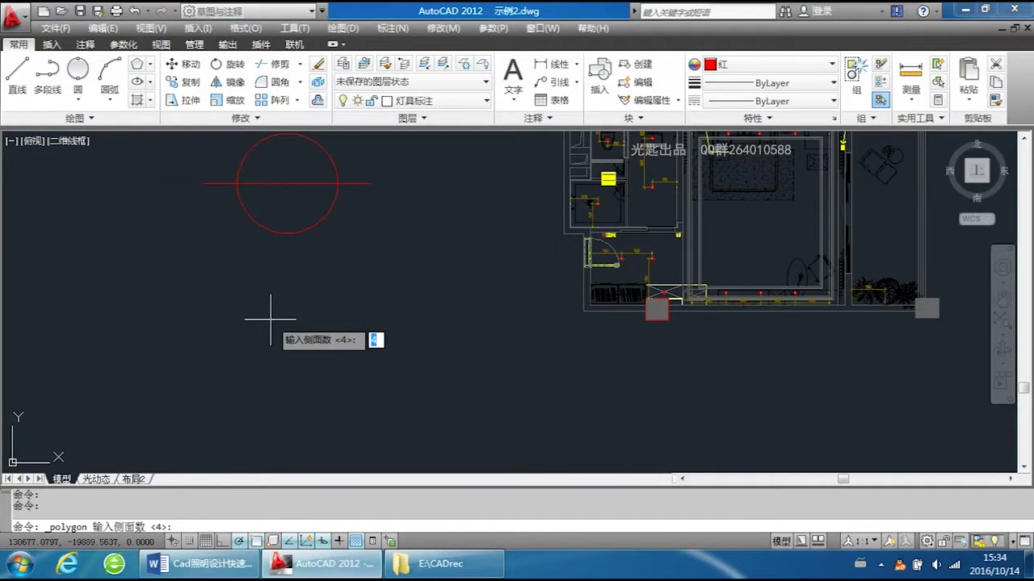
key(Return)
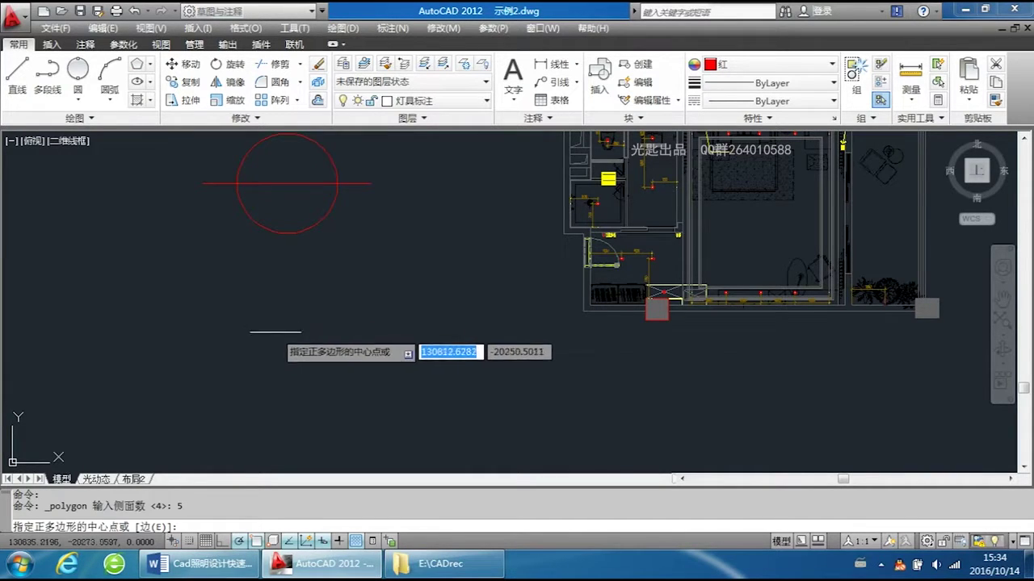
click(285, 347)
click(334, 384)
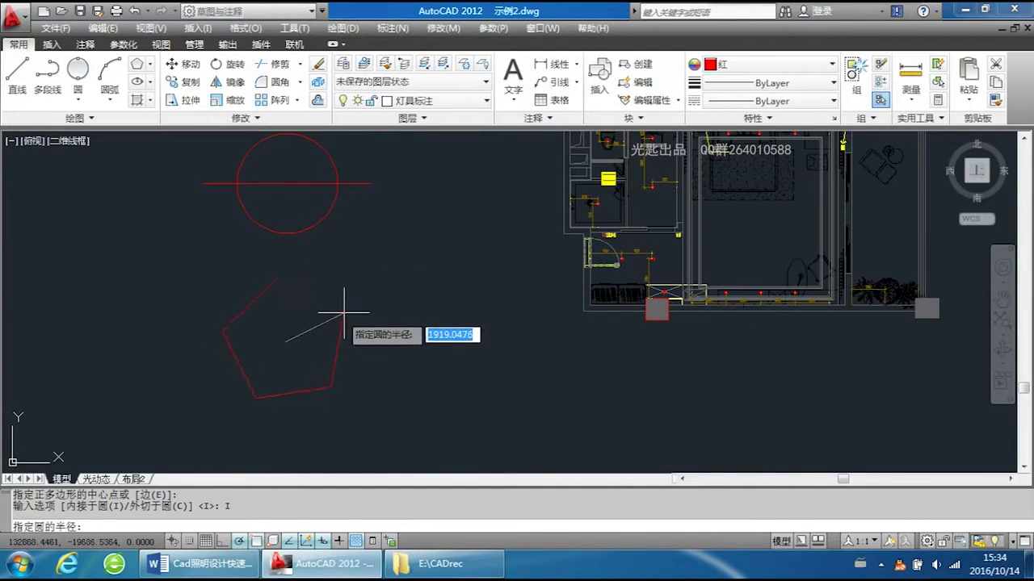
key(Escape)
key(Return)
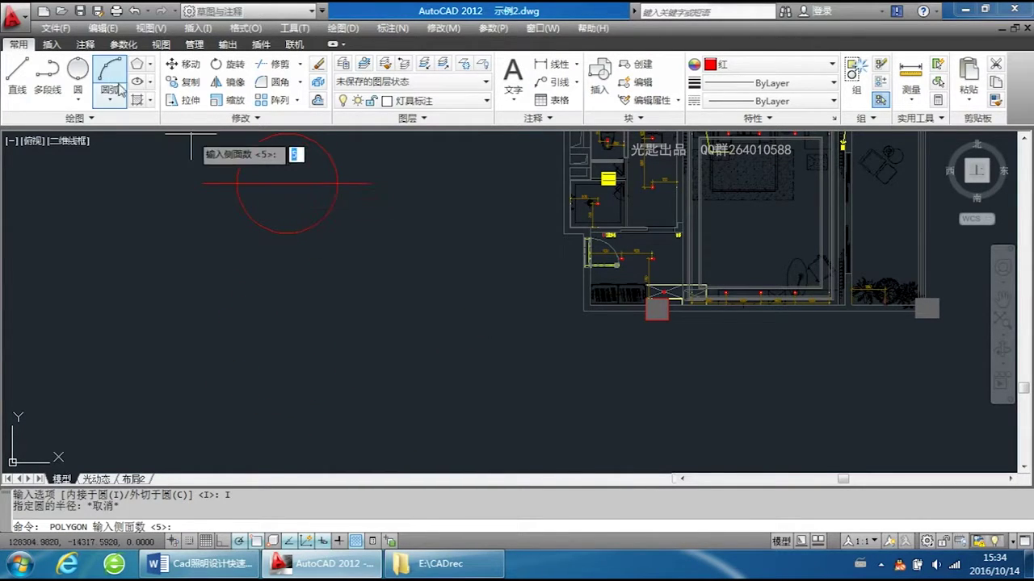
click(137, 64)
scroll(299, 231, up, 1)
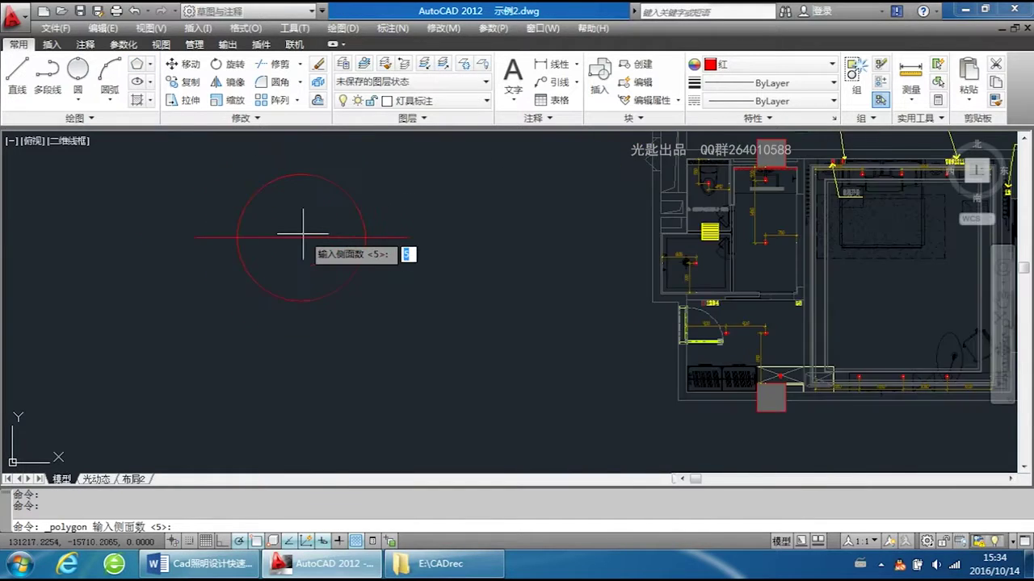
scroll(300, 234, up, 1)
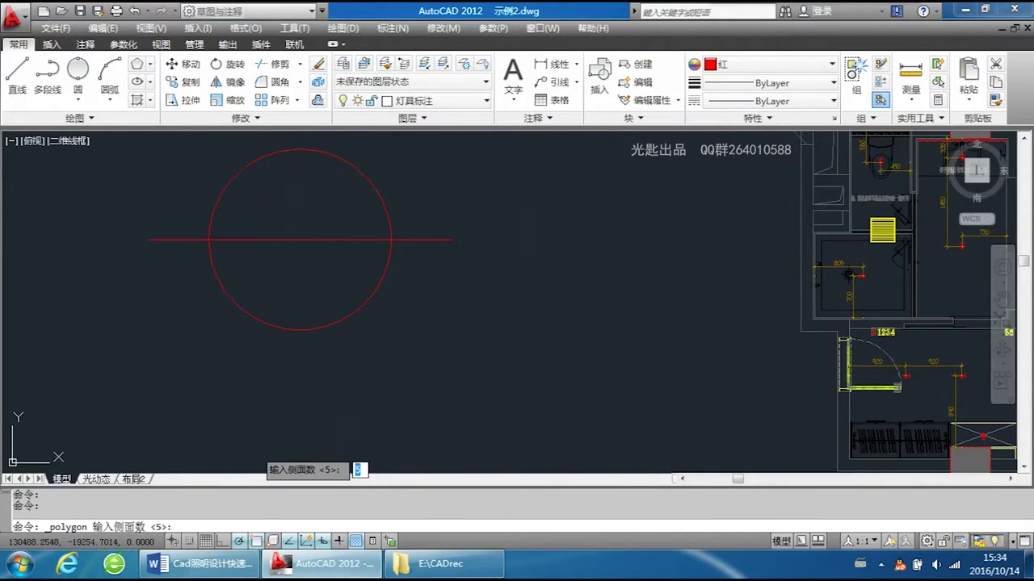
click(137, 64)
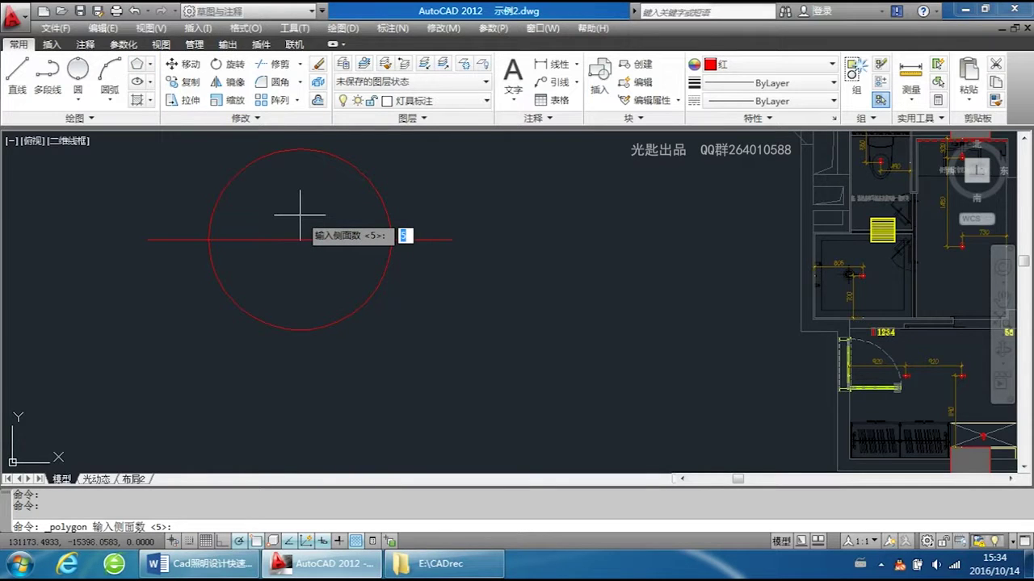
key(Return)
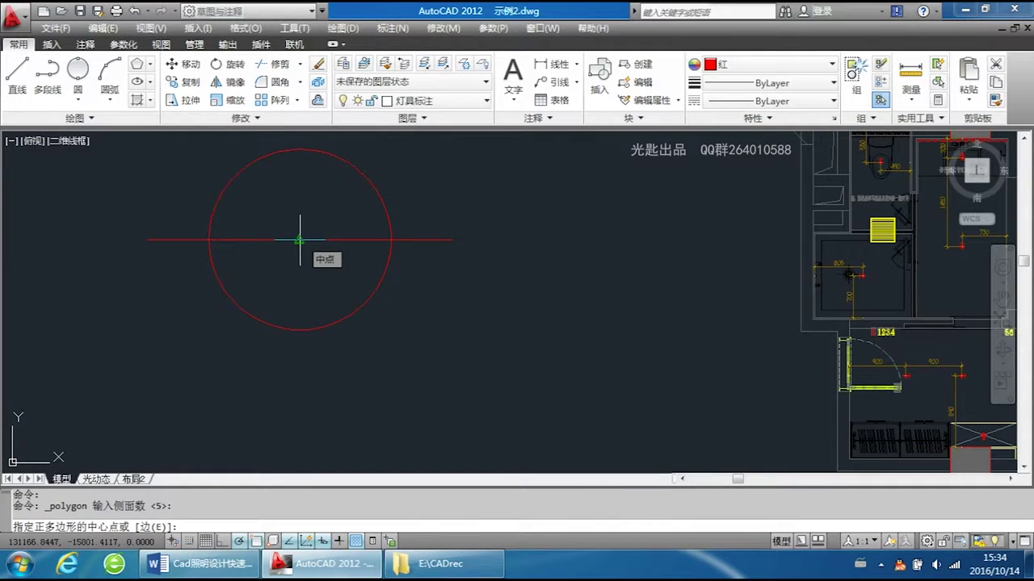
click(299, 239)
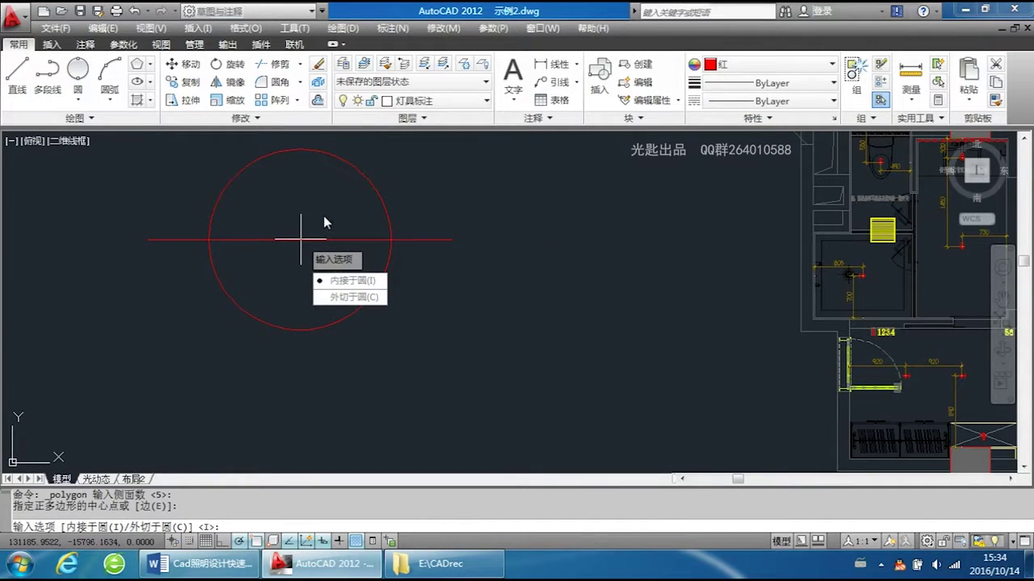
click(359, 282)
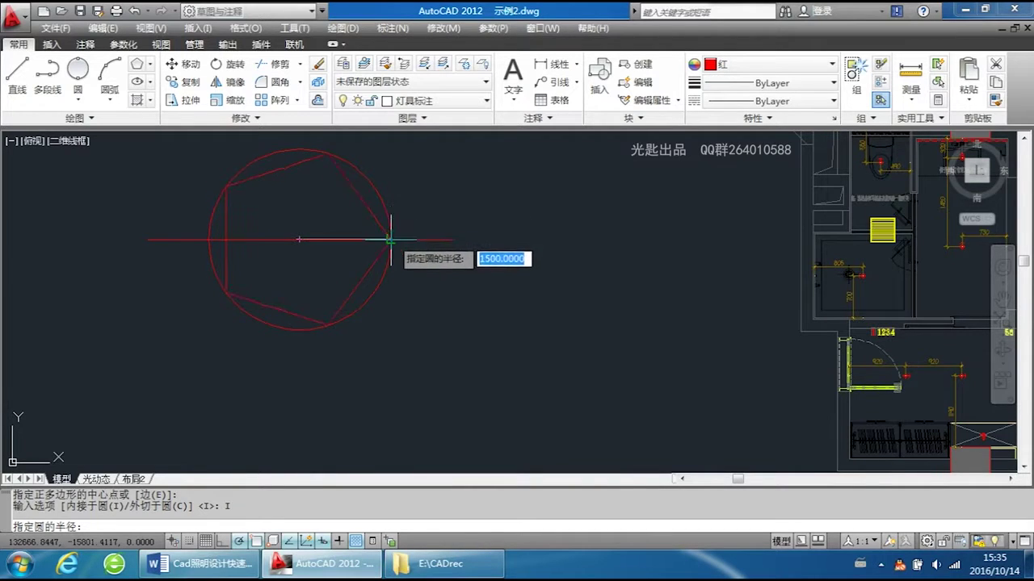
scroll(389, 239, up, 3)
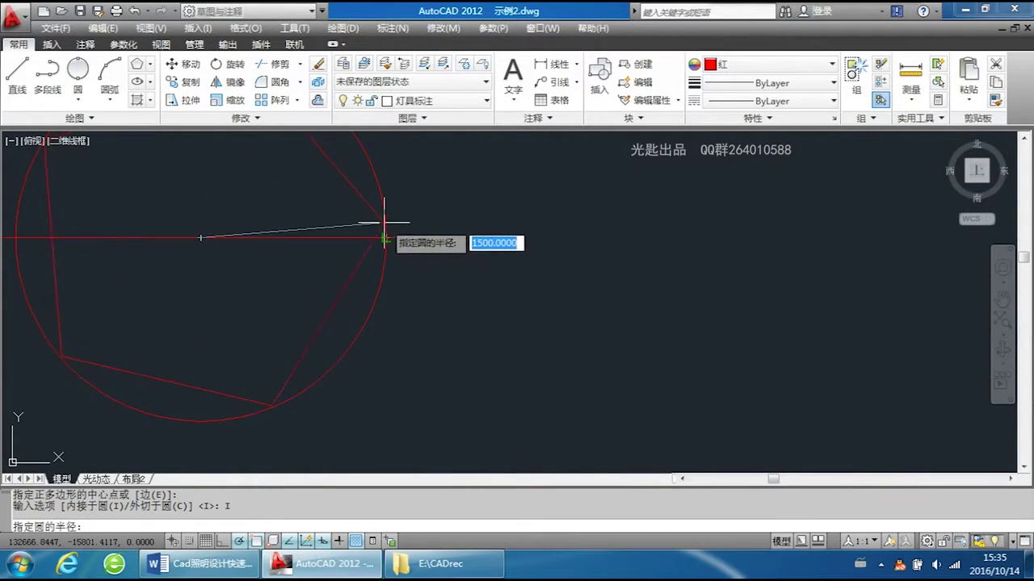
scroll(386, 238, down, 2)
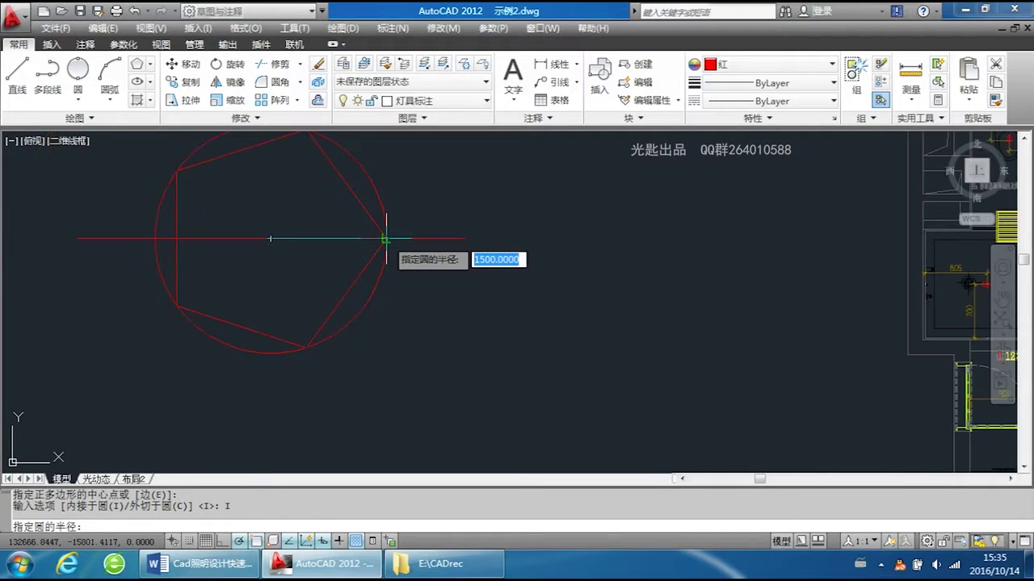
click(385, 238)
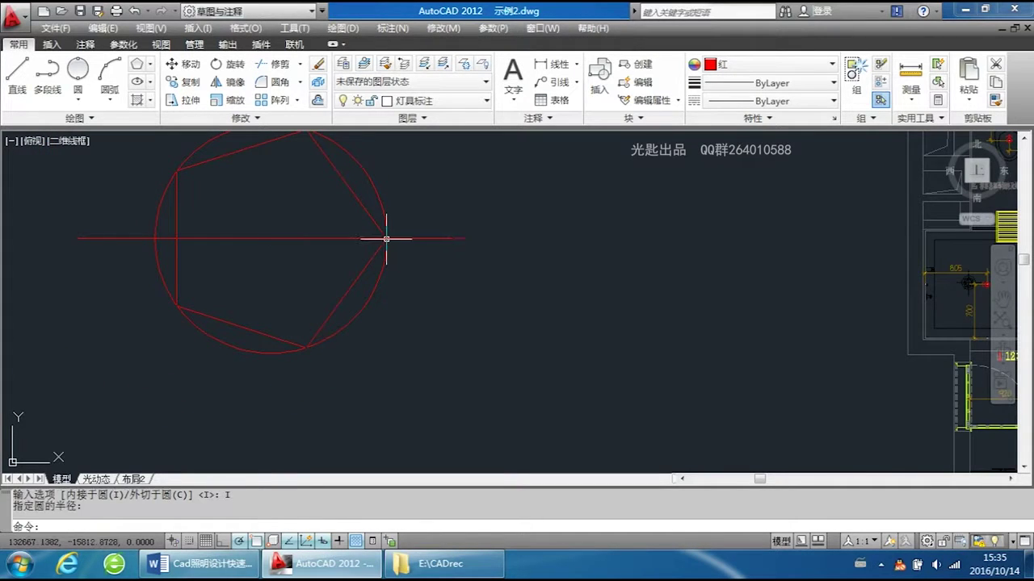
scroll(300, 226, down, 2)
scroll(278, 210, up, 1)
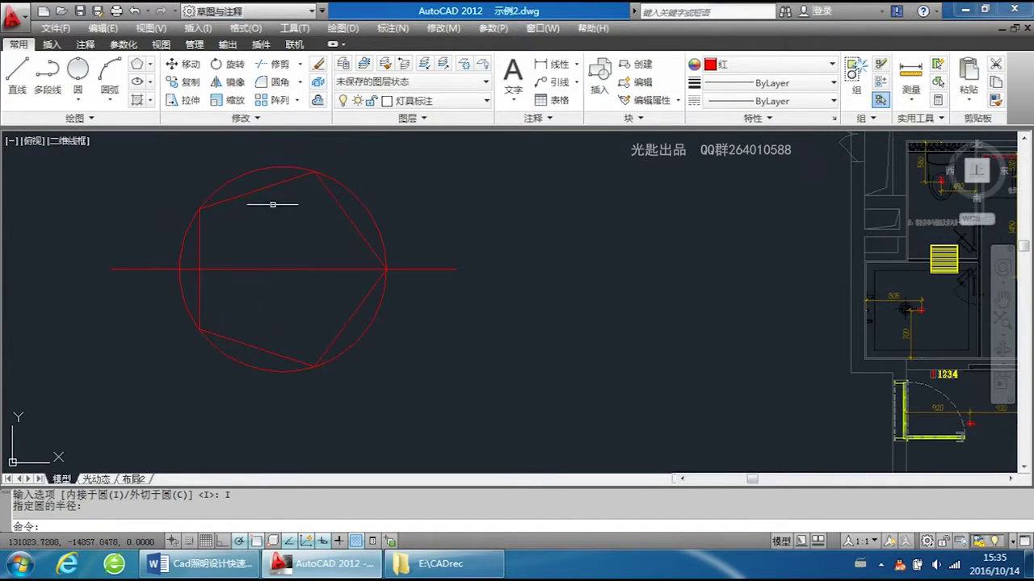
click(263, 188)
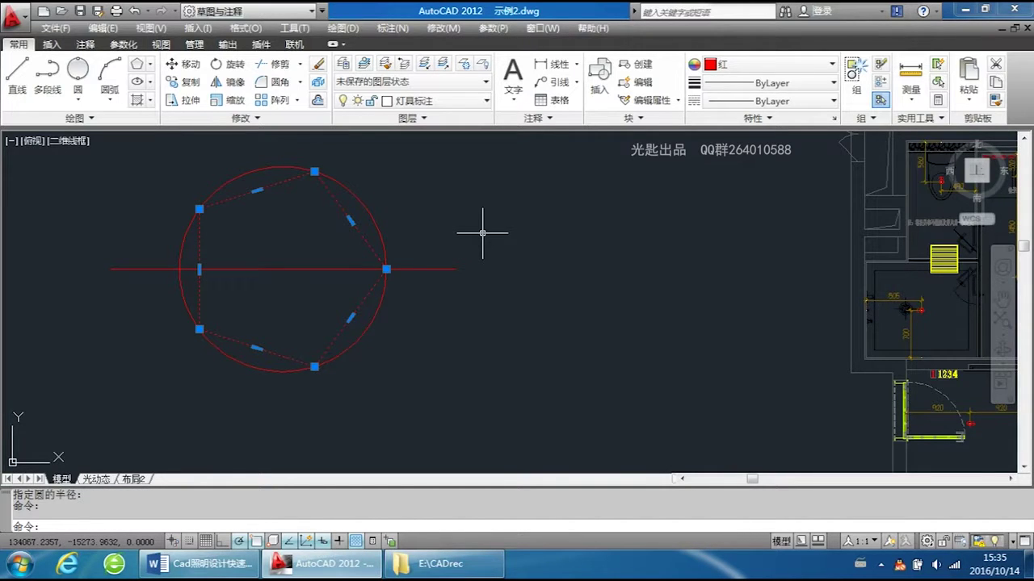
key(Escape)
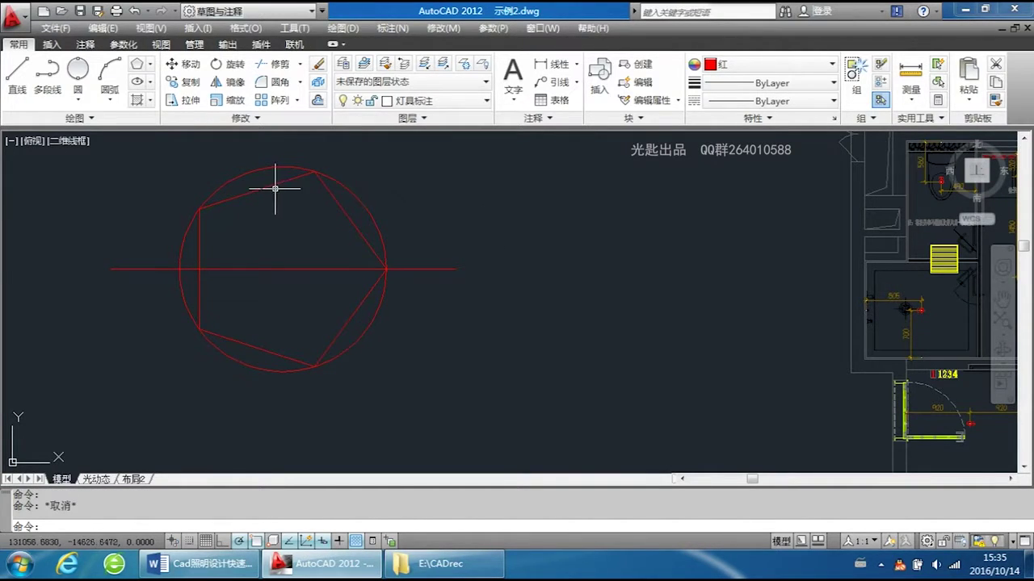
click(276, 184)
click(270, 185)
key(Delete)
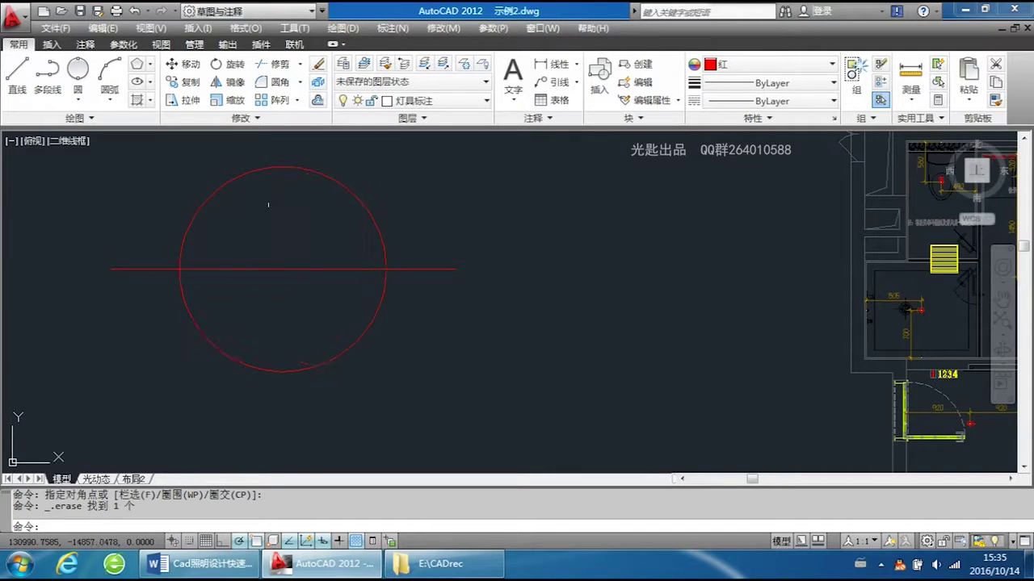
click(150, 72)
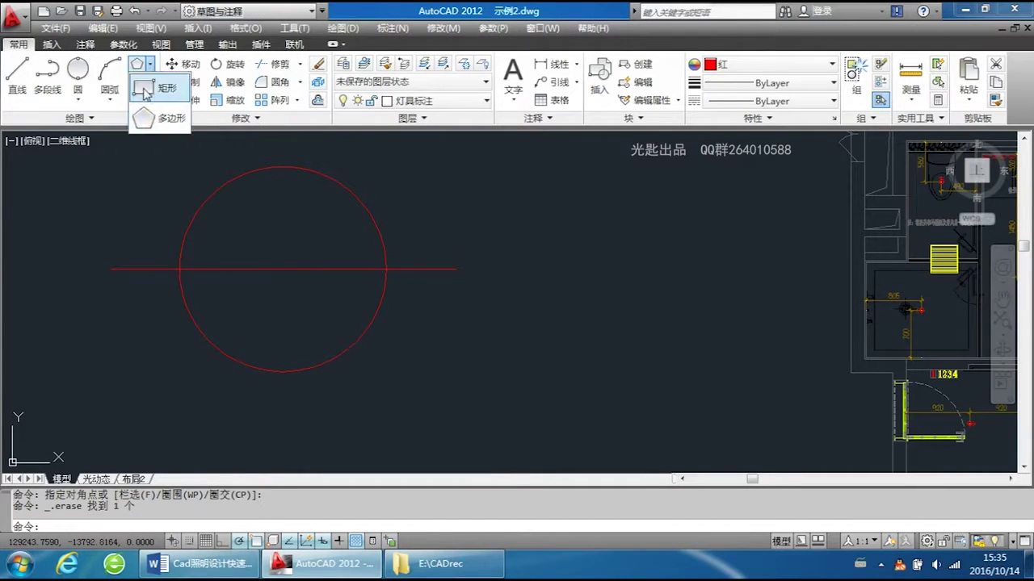
click(158, 82)
key(Escape)
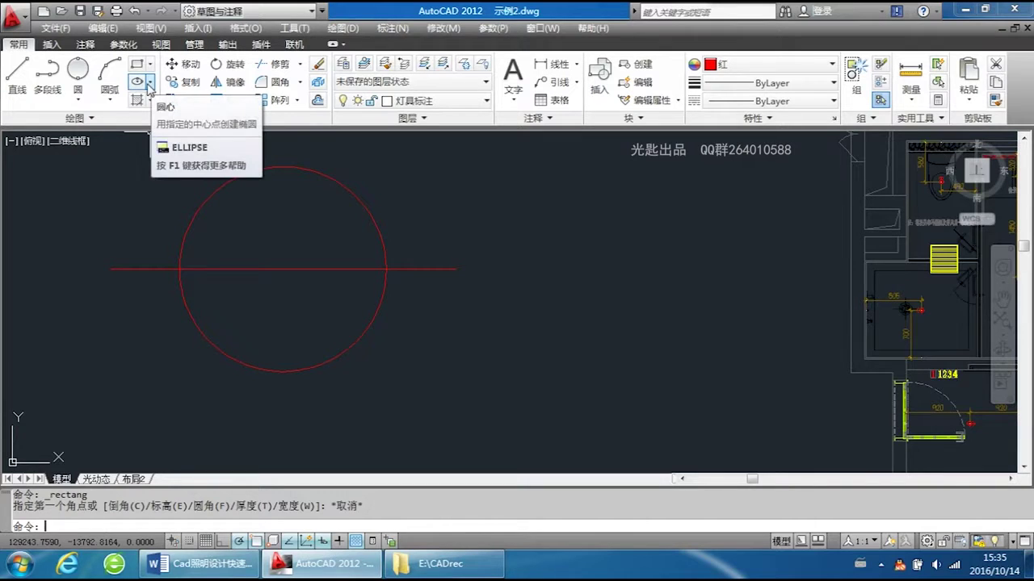
click(150, 84)
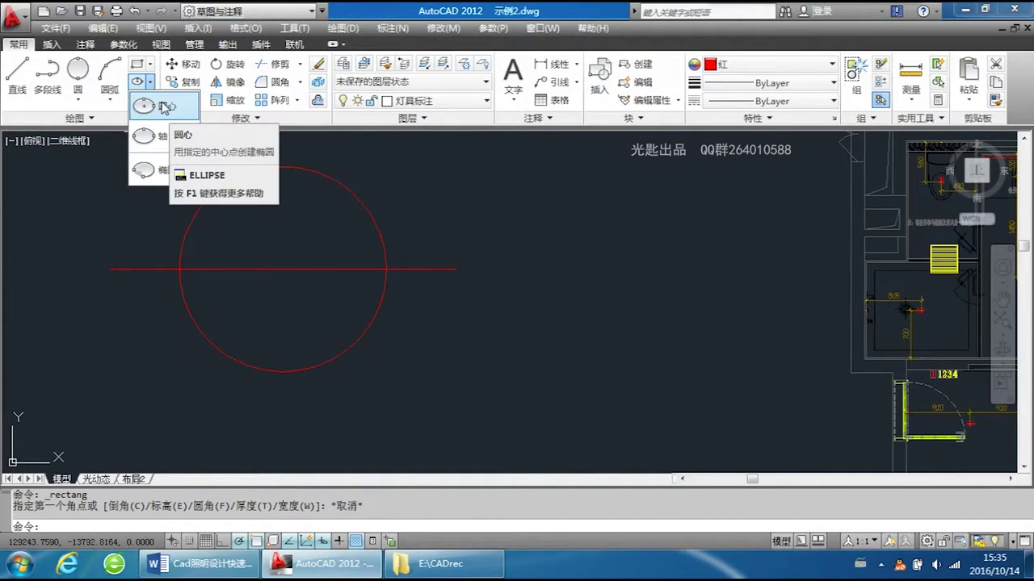
click(164, 106)
scroll(282, 231, down, 3)
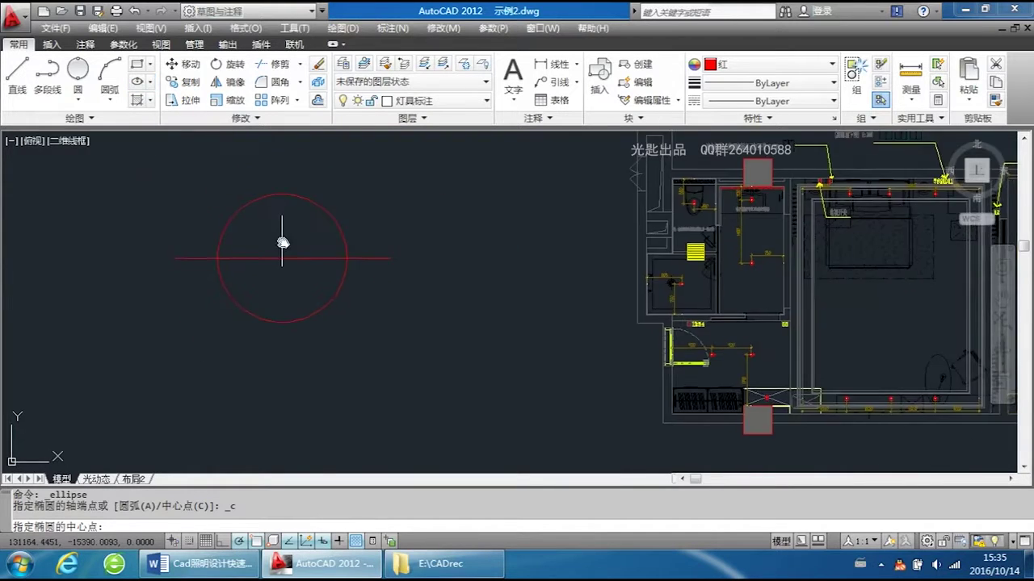
scroll(229, 209, down, 2)
scroll(263, 276, up, 2)
scroll(242, 299, down, 2)
scroll(230, 300, down, 1)
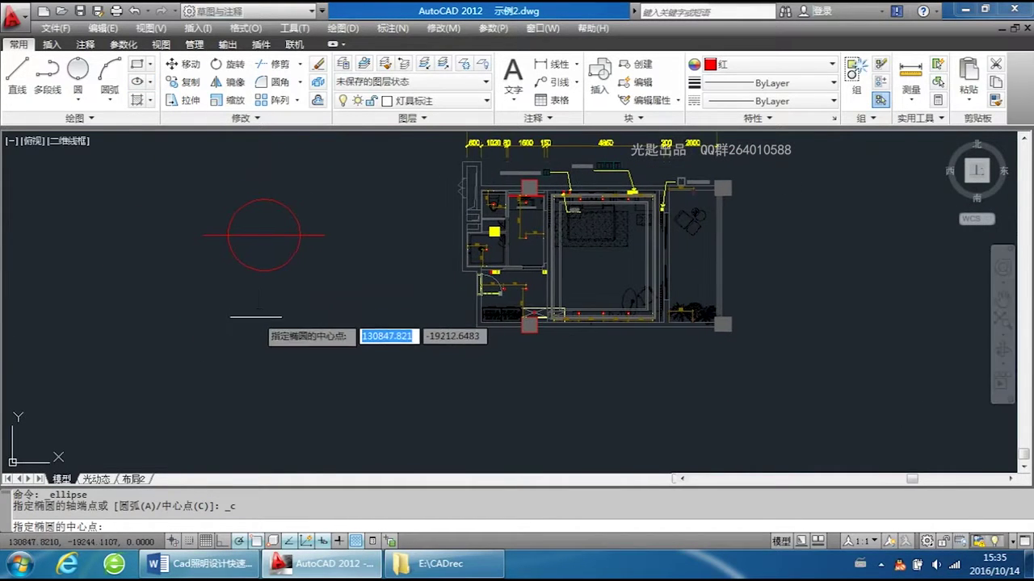
click(263, 343)
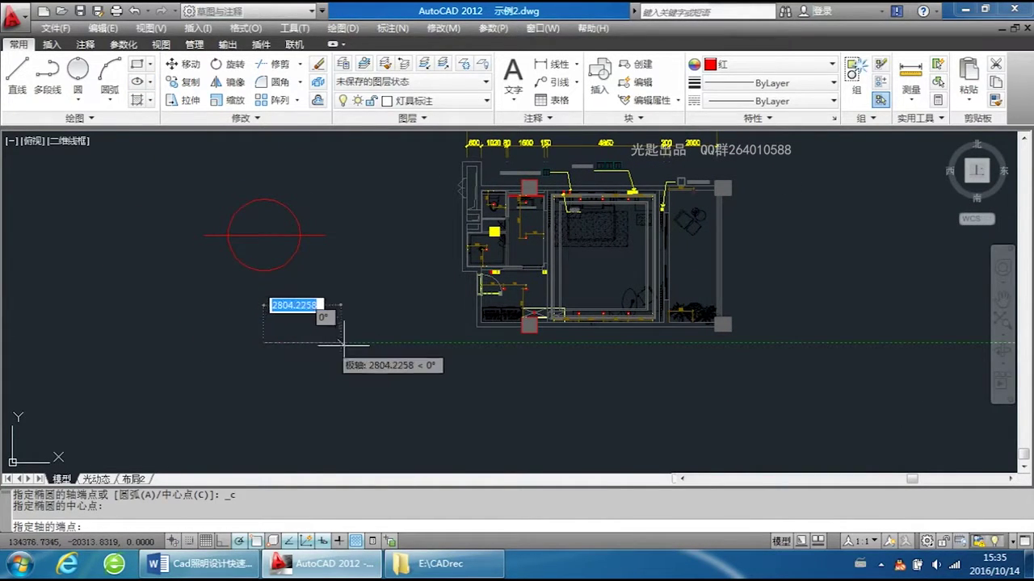
text(300)
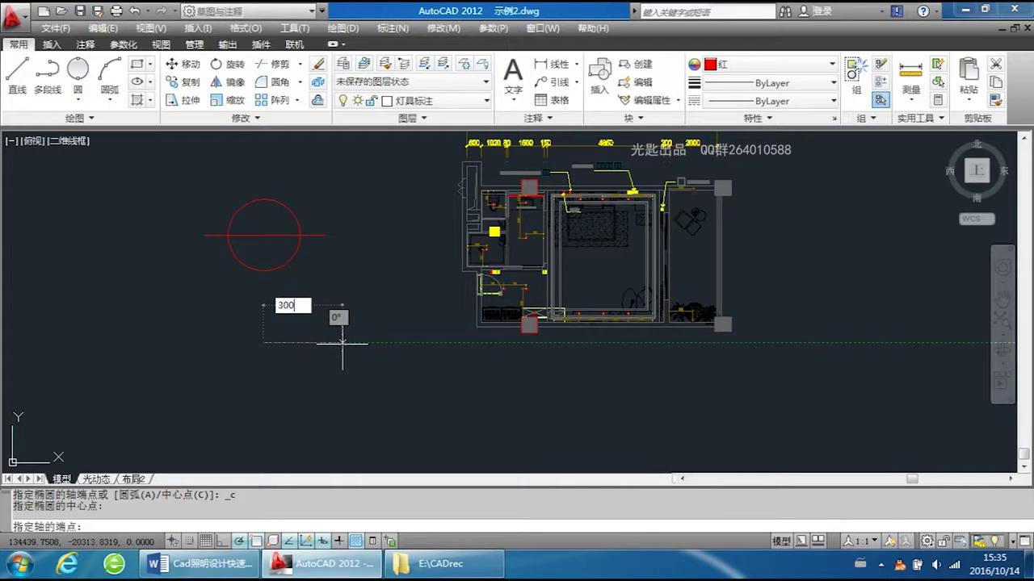
text(0)
key(Return)
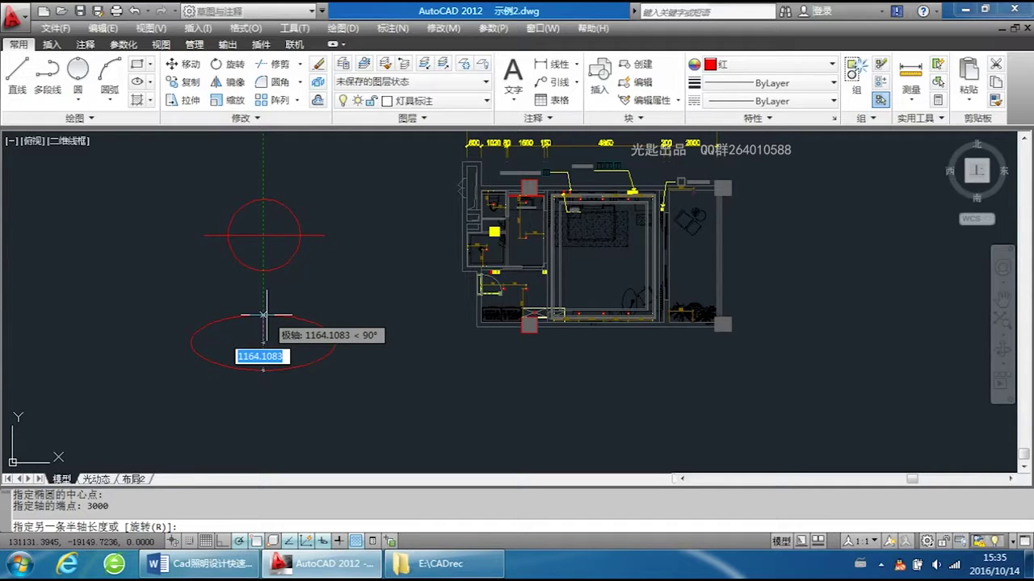
text(1000)
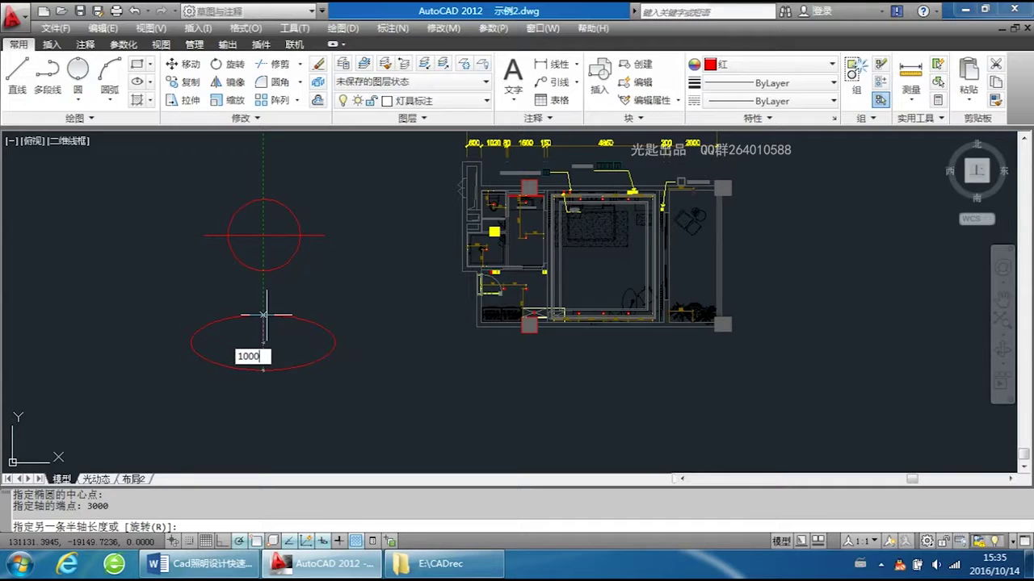
key(Return)
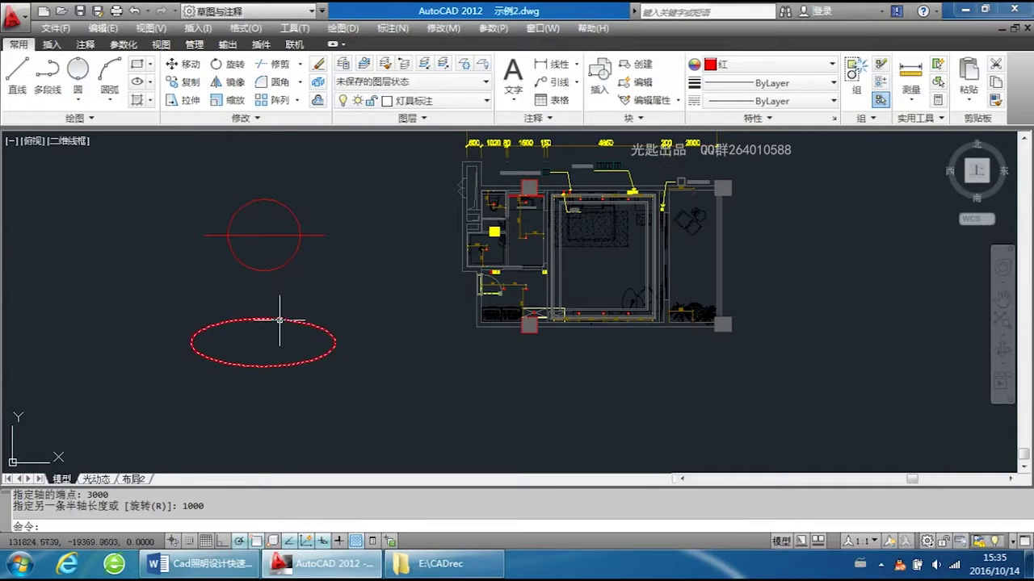
click(280, 320)
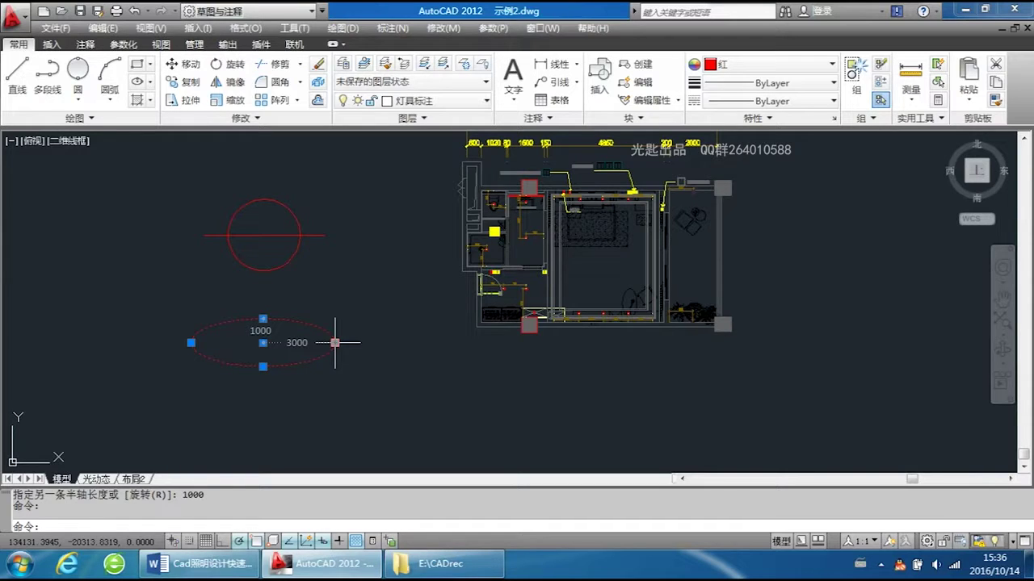
key(Escape)
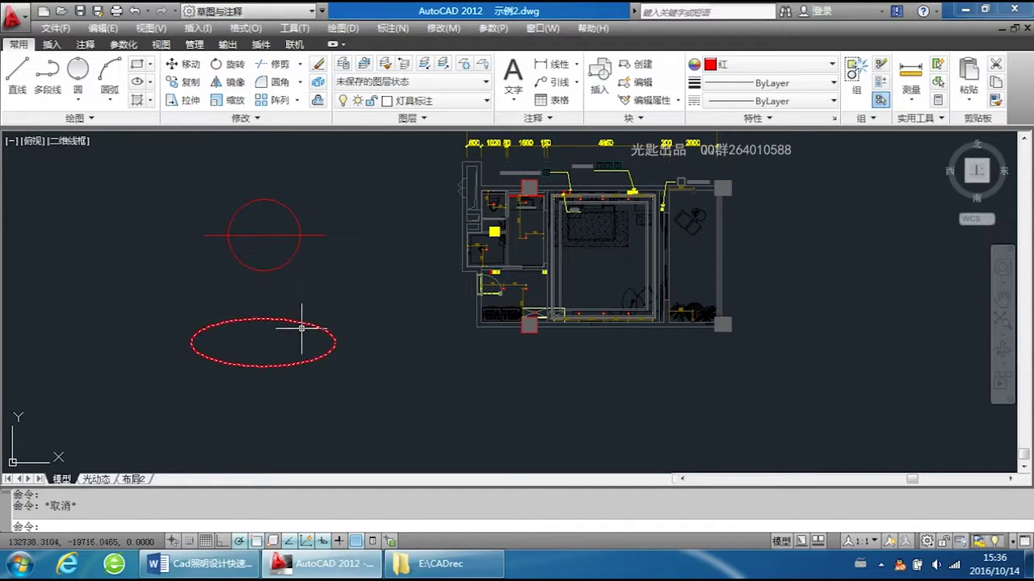
click(293, 321)
key(Delete)
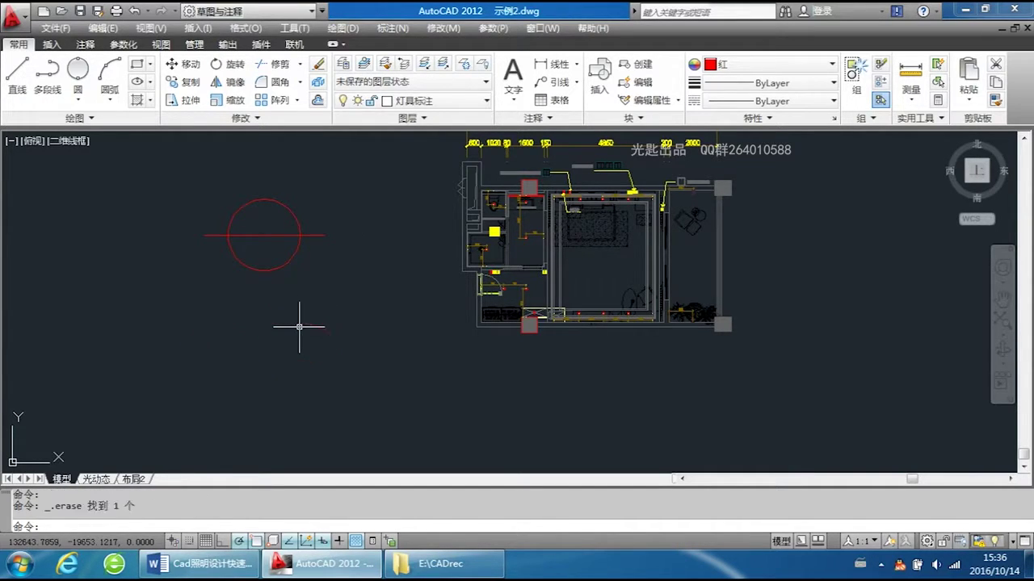
scroll(242, 215, up, 4)
scroll(214, 254, down, 1)
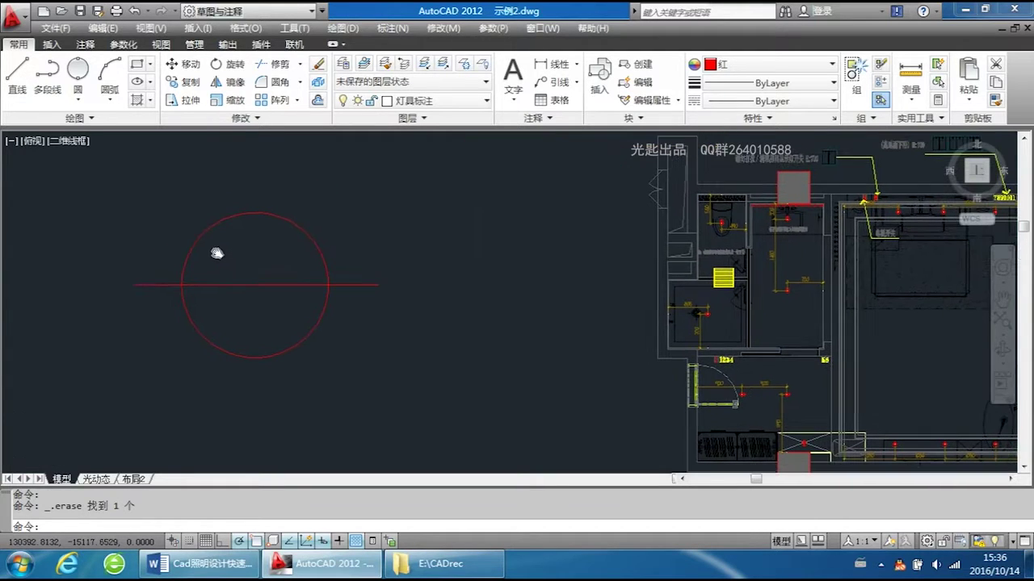
- Start a pattern hatch and page through the rows of hatch patterns
click(151, 100)
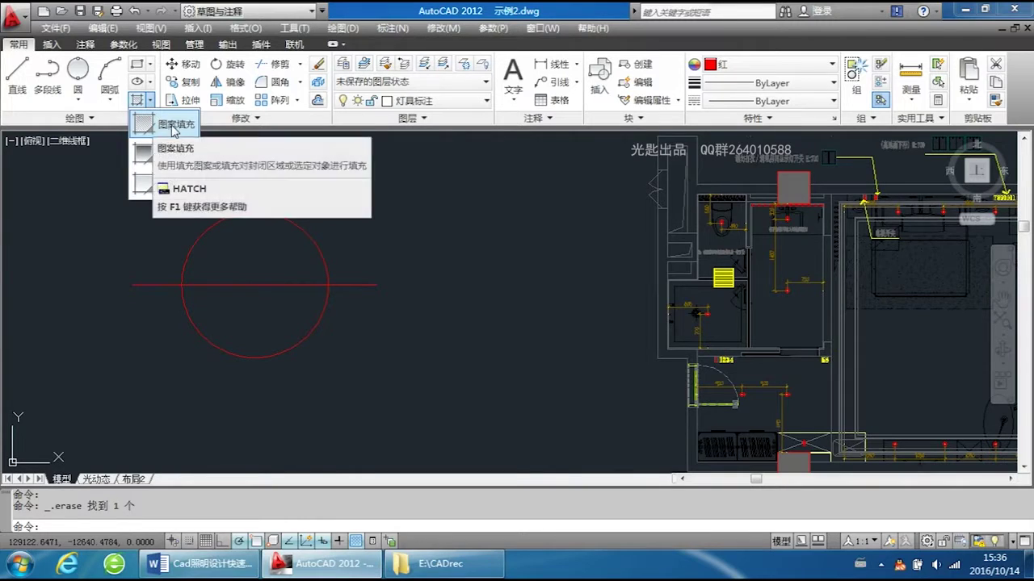
click(166, 125)
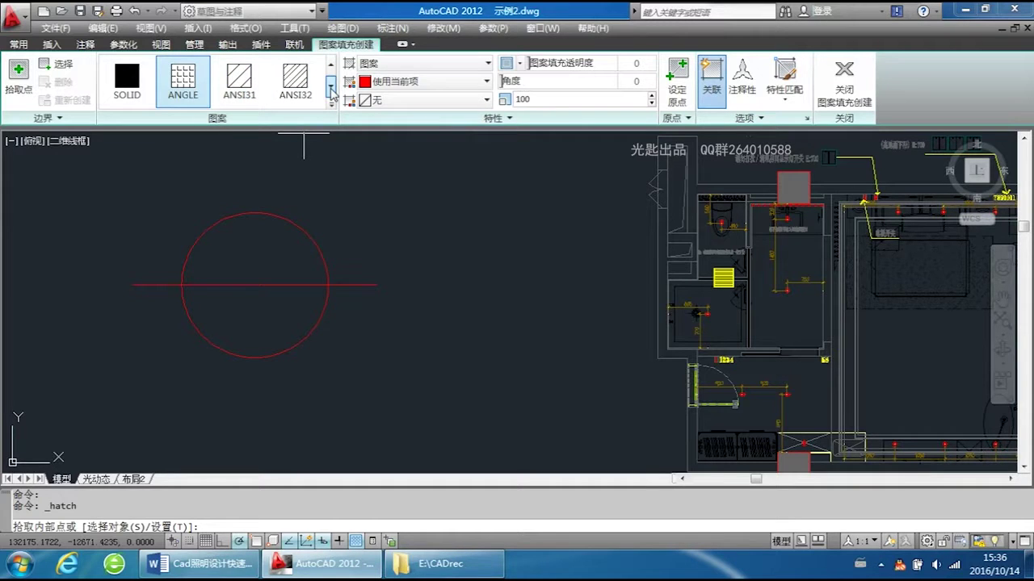
click(330, 89)
click(331, 87)
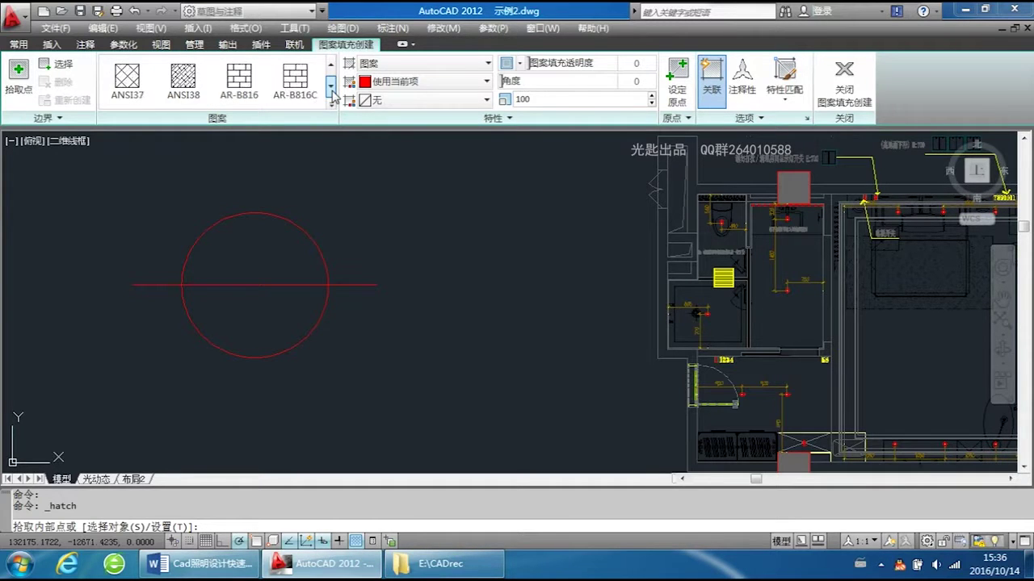
click(330, 87)
click(330, 87)
click(330, 87)
click(330, 68)
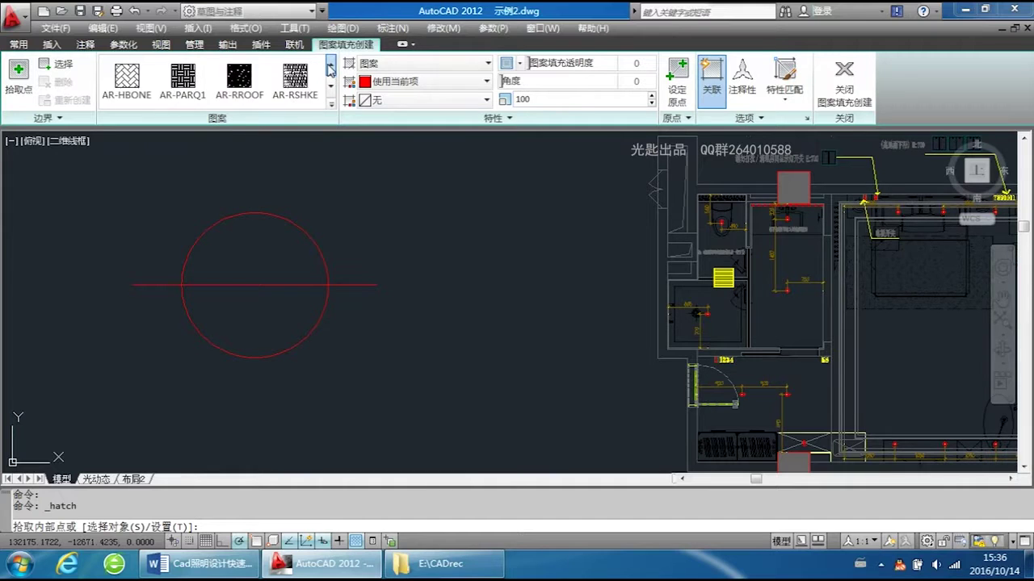
click(330, 68)
click(330, 67)
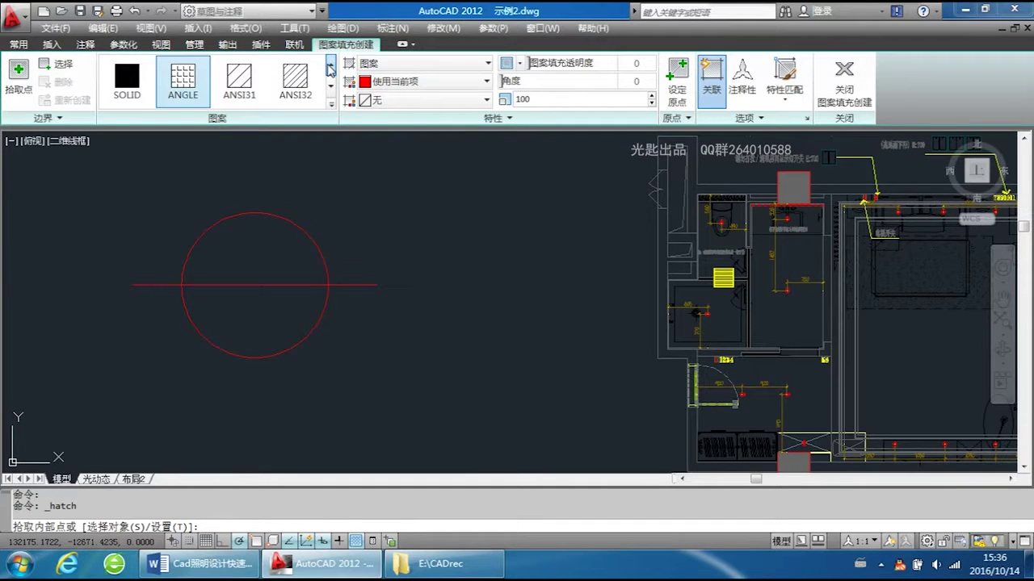
- Browse the full hatch pattern gallery and pick ANSI31
click(331, 104)
scroll(298, 129, down, 3)
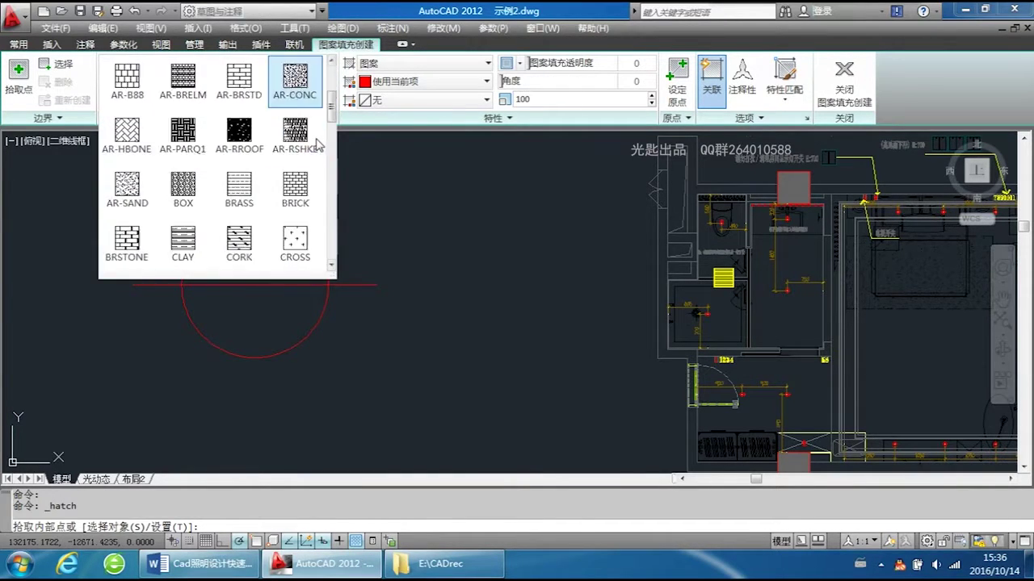
scroll(278, 152, down, 3)
scroll(274, 152, down, 4)
scroll(270, 151, down, 3)
scroll(267, 152, up, 6)
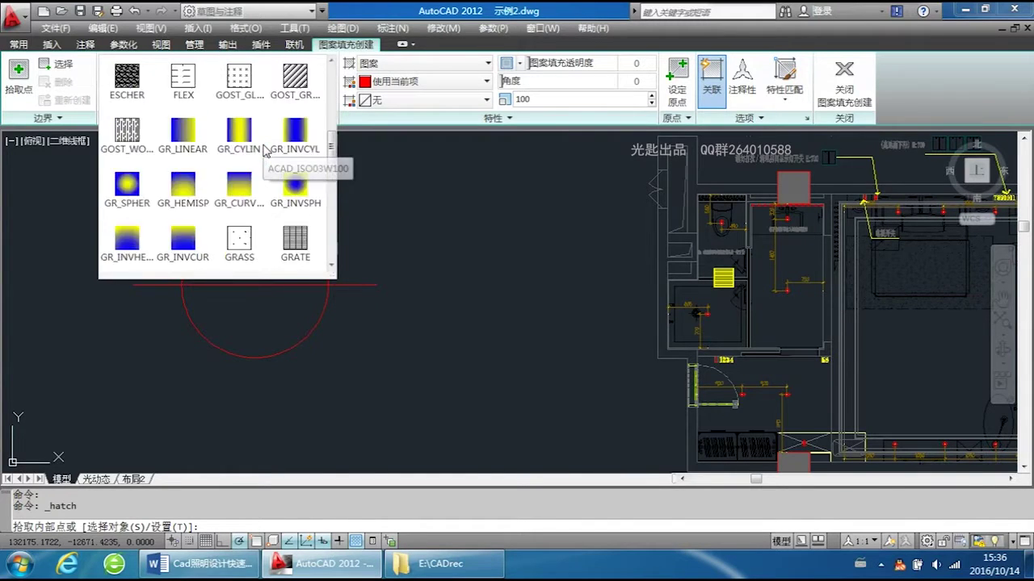
scroll(265, 152, up, 1)
scroll(270, 162, up, 6)
scroll(263, 141, up, 1)
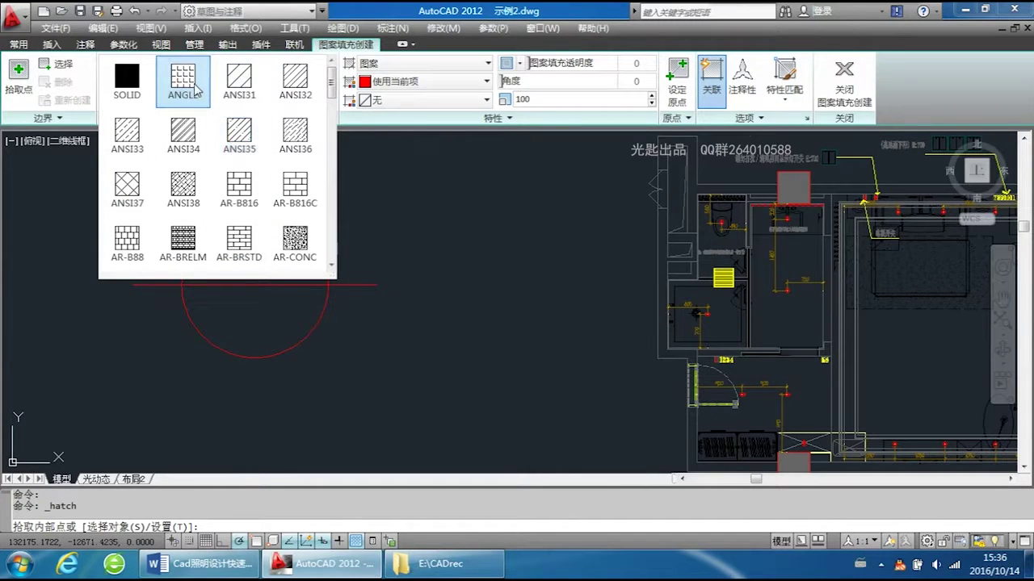
click(239, 78)
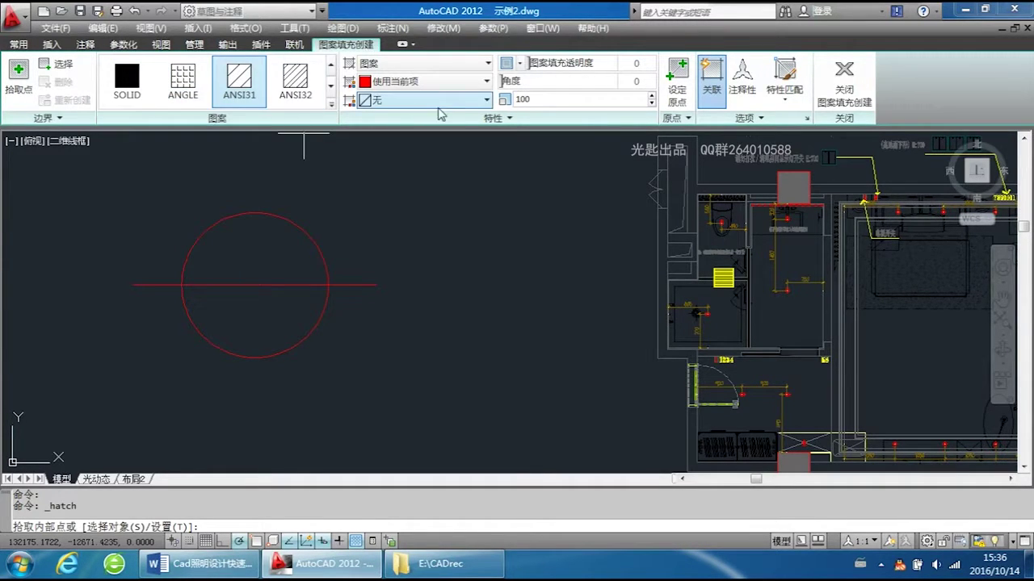
- Keep the Pattern hatch type and switch the pattern to SOLID
click(488, 64)
click(487, 65)
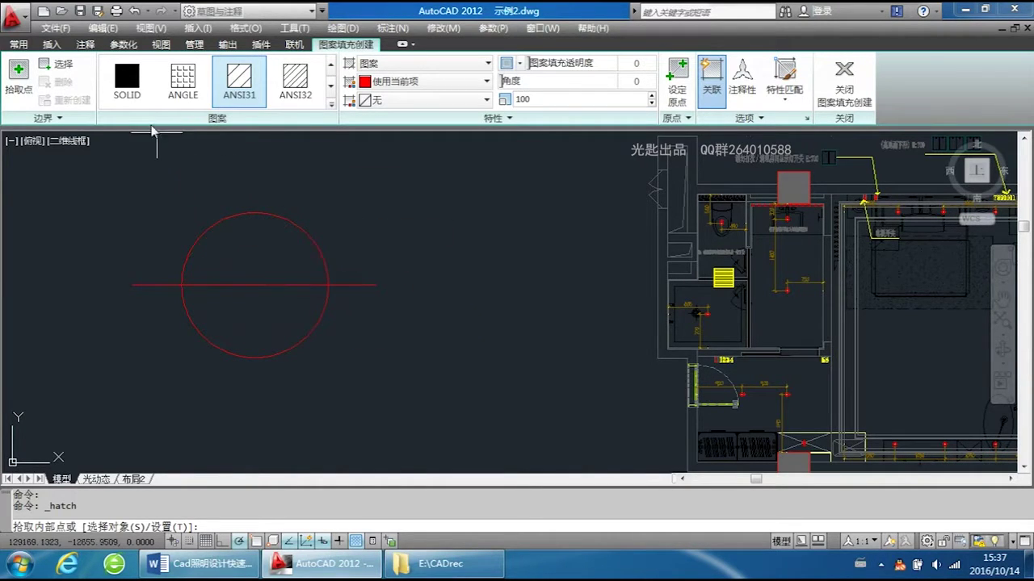
click(126, 81)
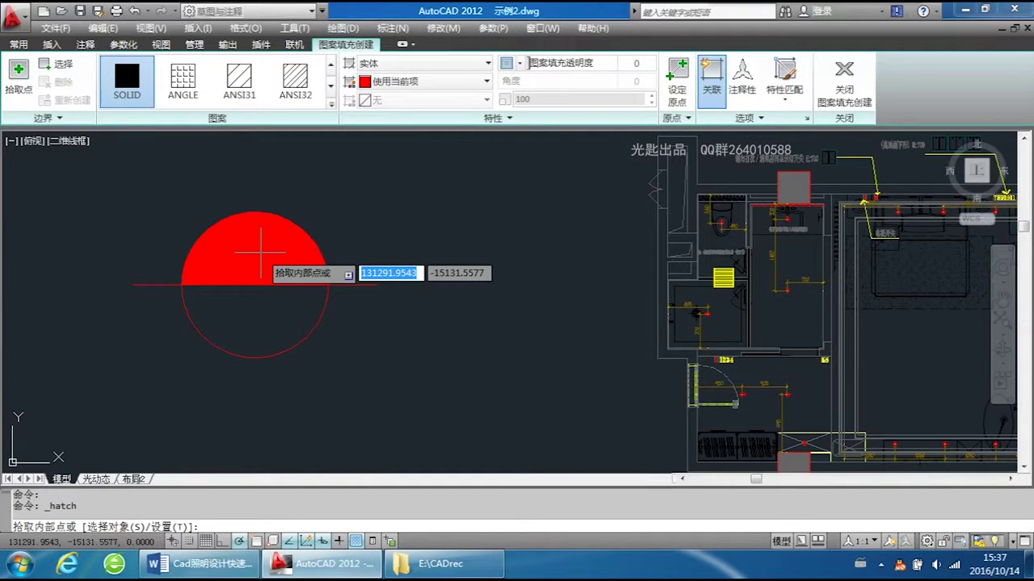
- Place the SOLID fill in the circle's upper half above the line, then reselect it for editing
click(261, 252)
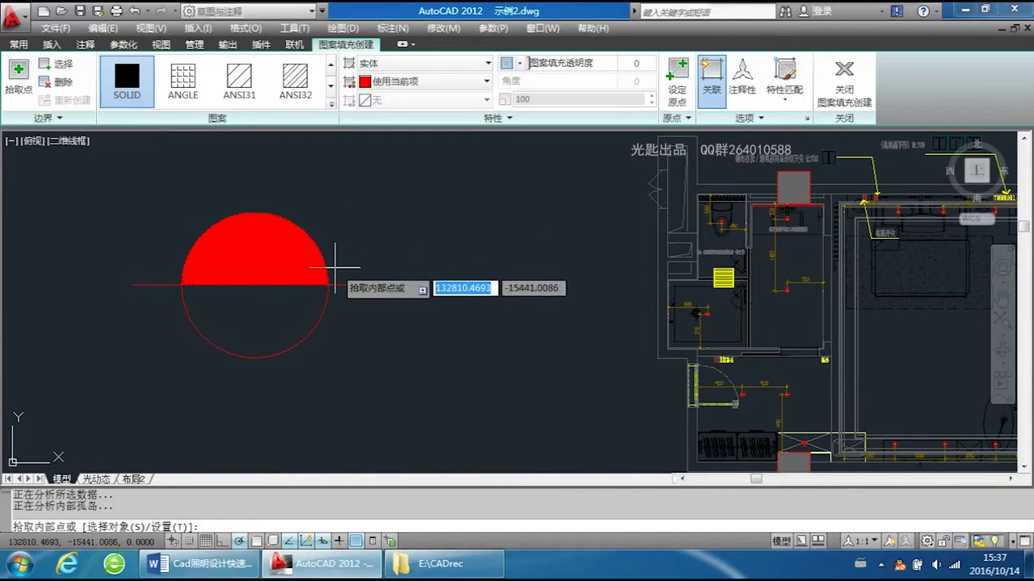
key(Escape)
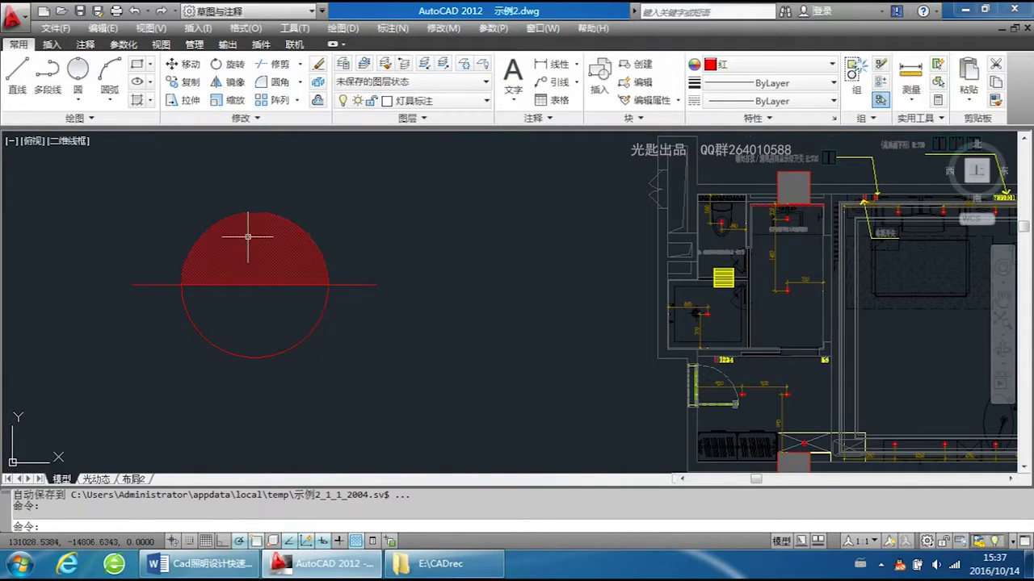
click(267, 240)
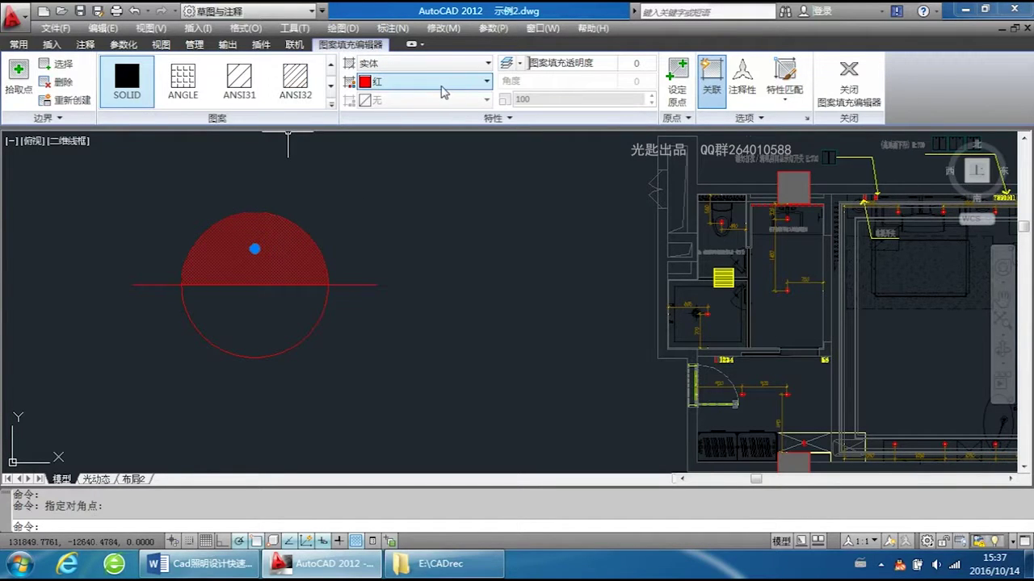
- Change the fill colour to yellow, then back to red
click(482, 82)
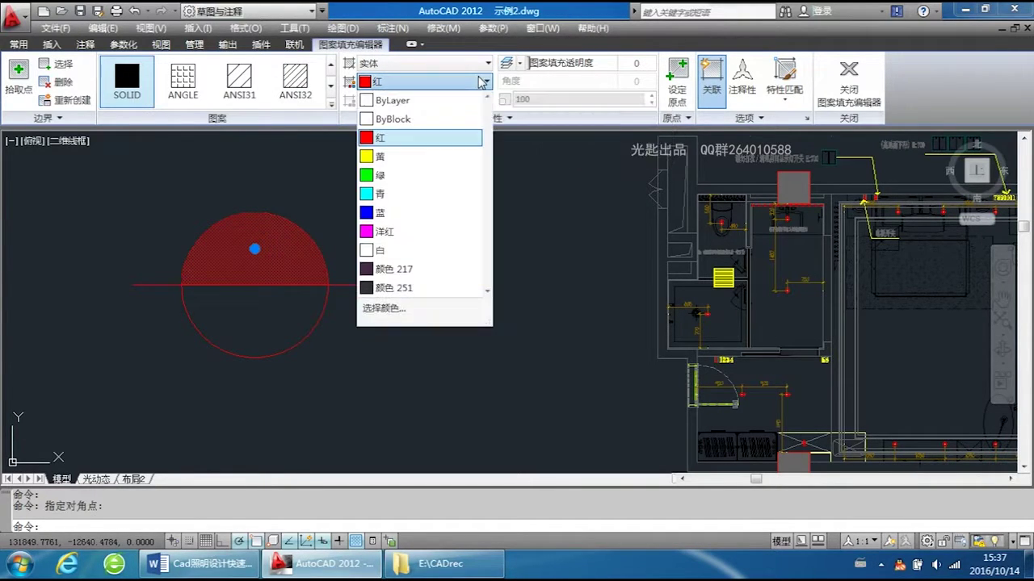
click(398, 162)
key(Escape)
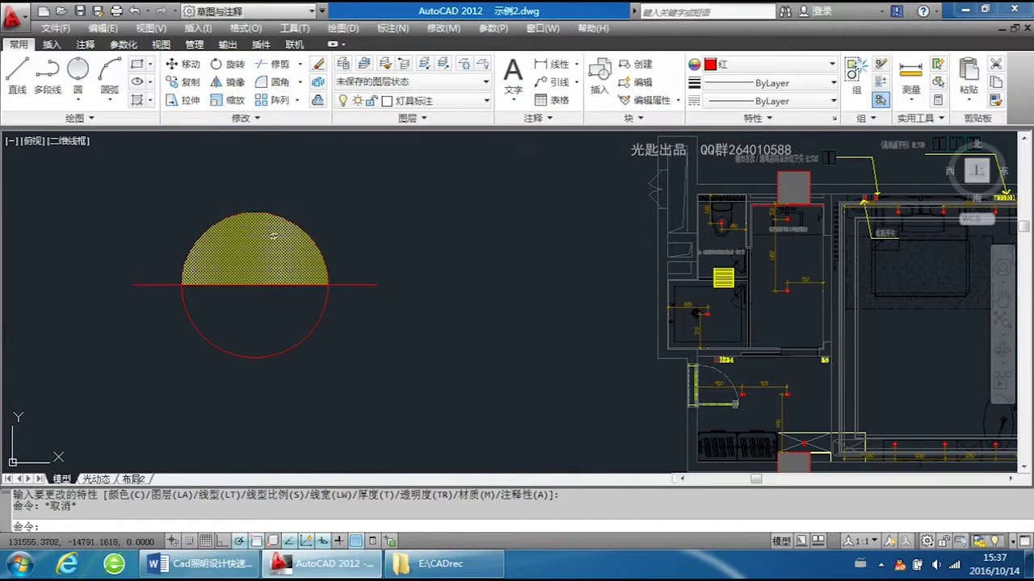
click(263, 239)
click(478, 81)
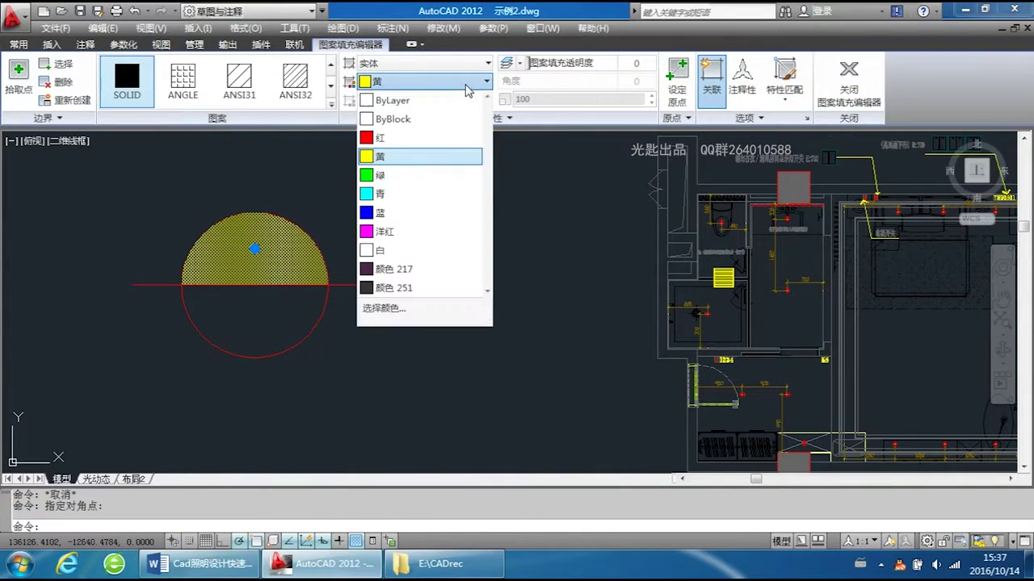
click(425, 138)
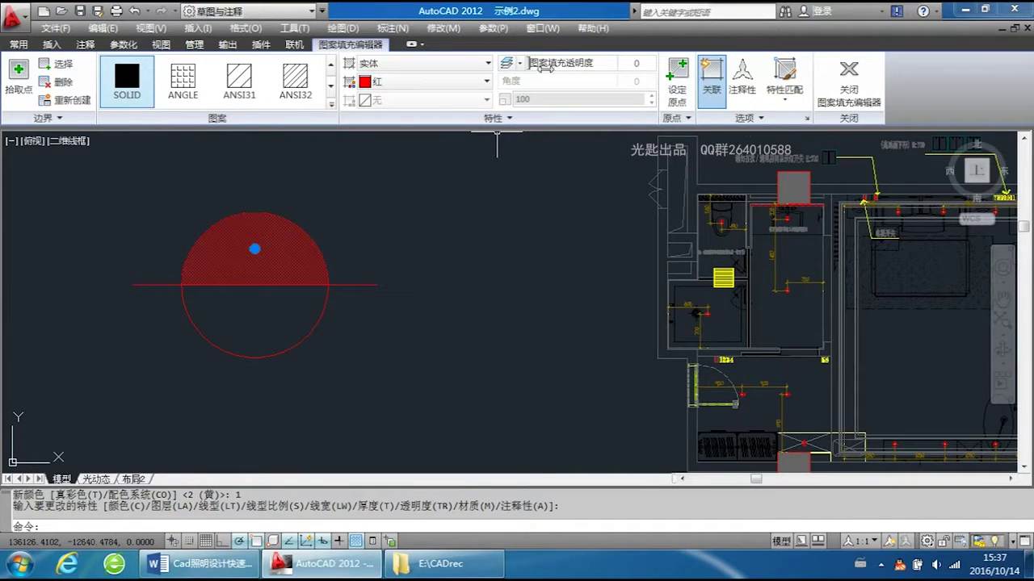
- Raise the fill transparency to 78 and preview the result
drag(615, 67, 656, 68)
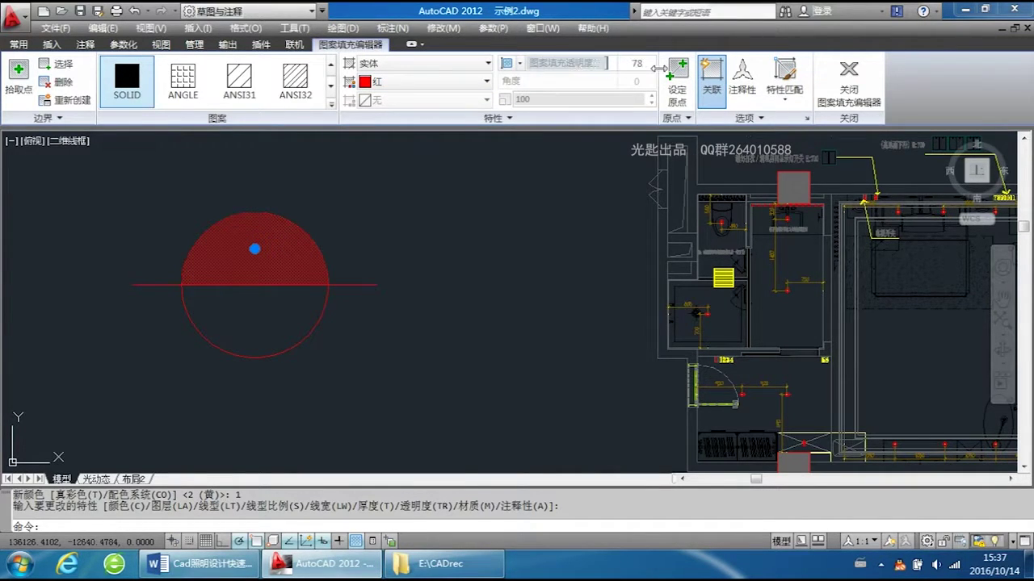
key(Escape)
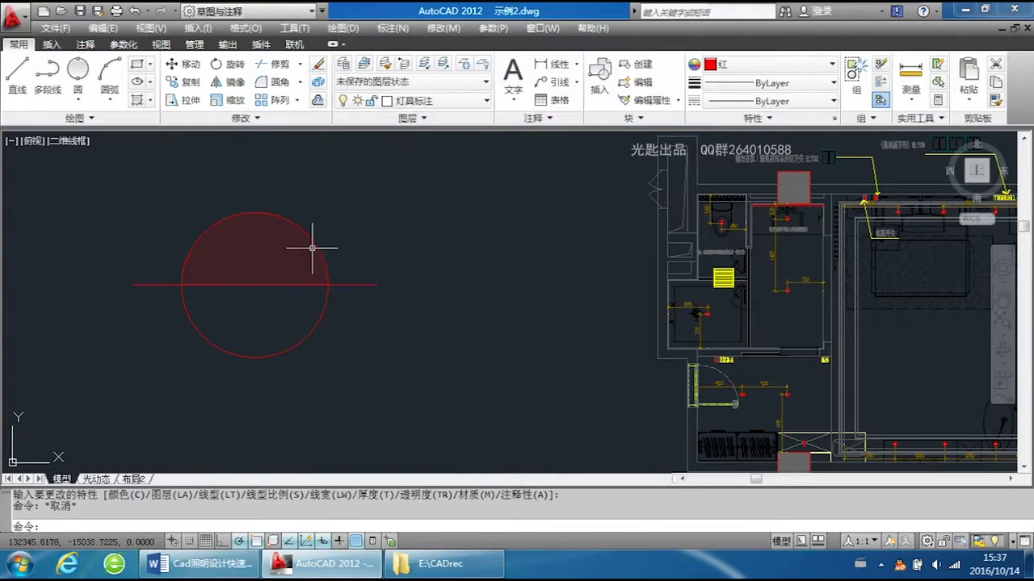
click(312, 243)
click(256, 239)
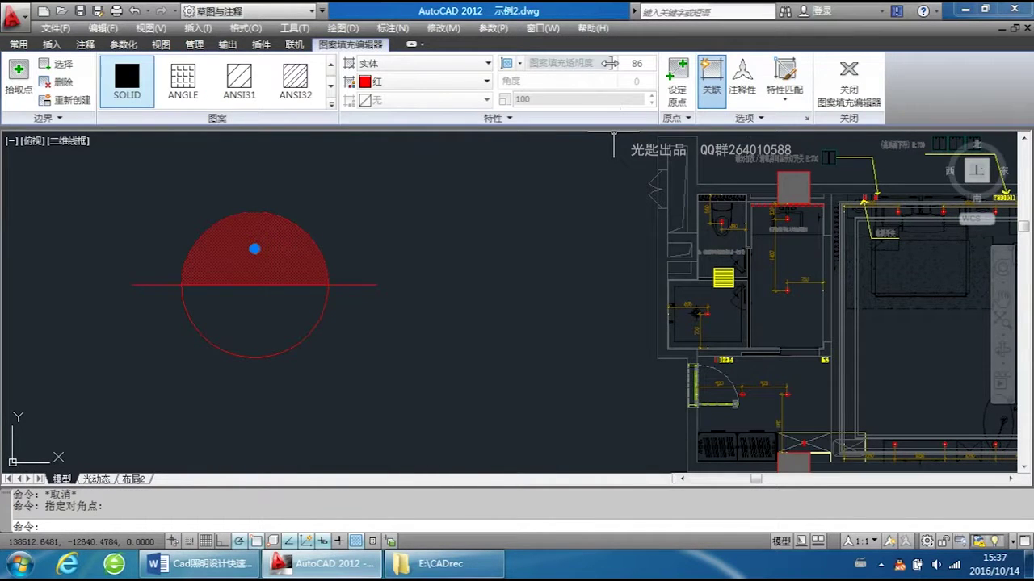
key(Escape)
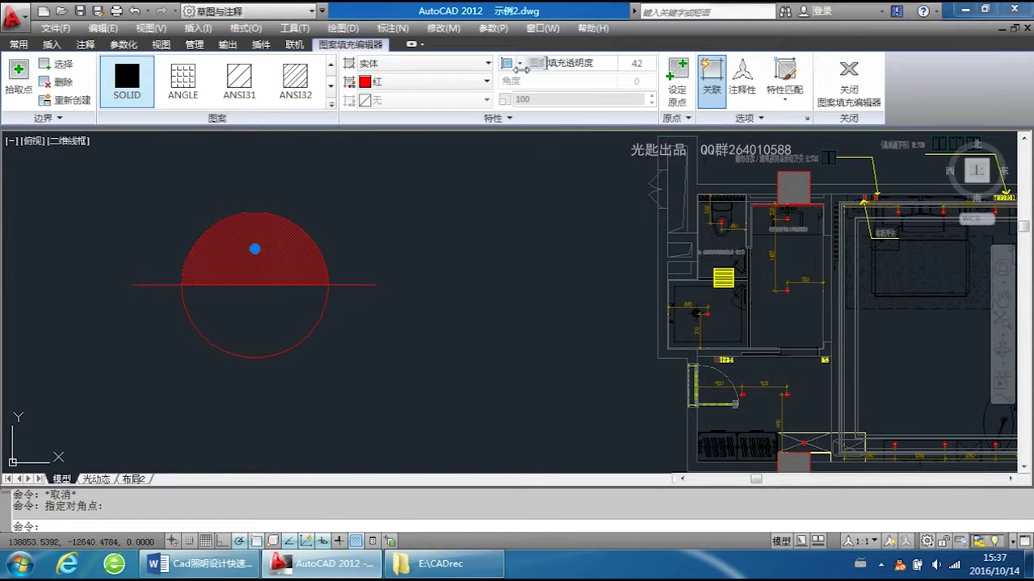
key(Escape)
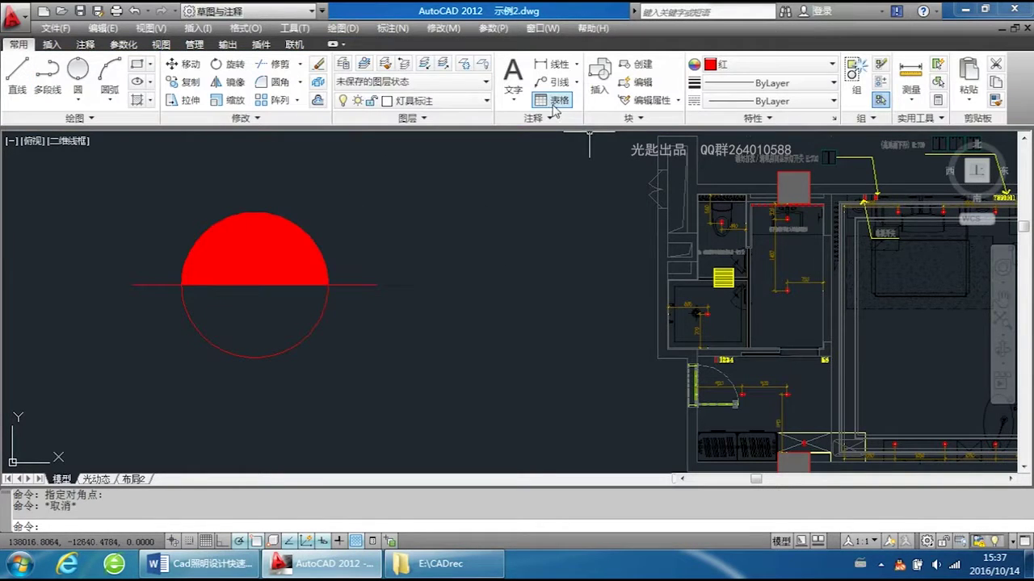
- Confirm the SOLID hatch type, then delete the red half-circle fill
click(260, 240)
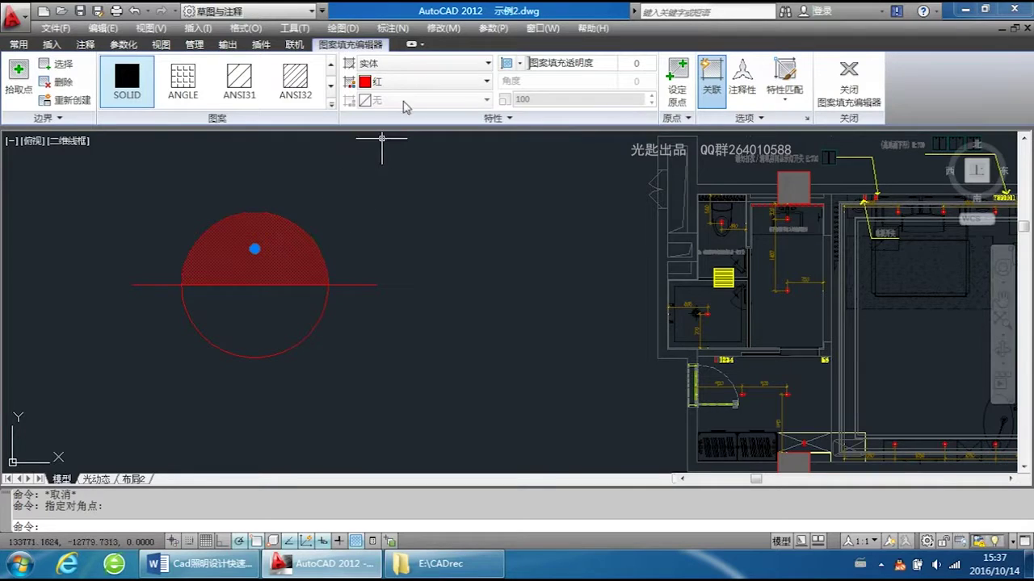
click(470, 68)
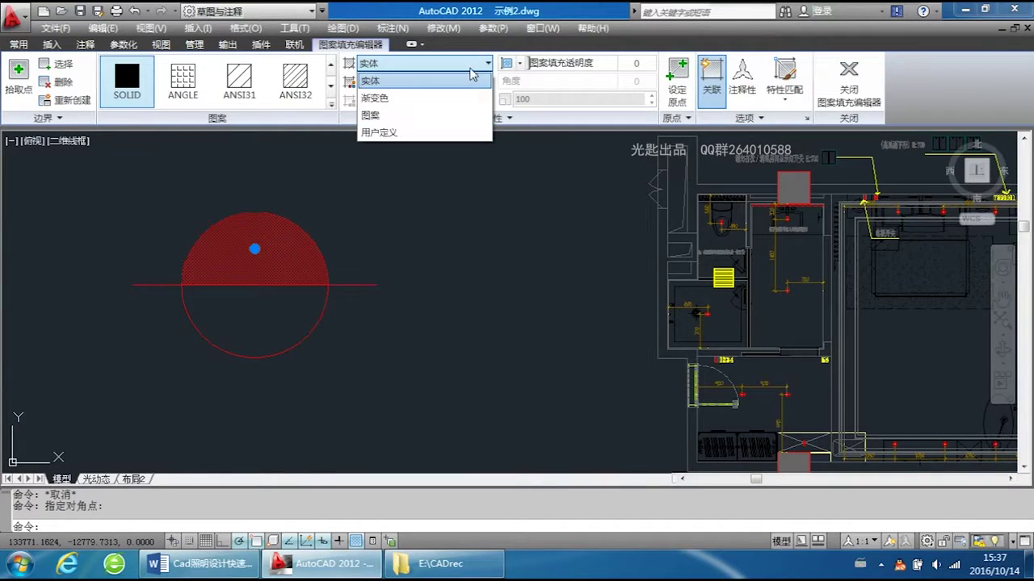
click(470, 69)
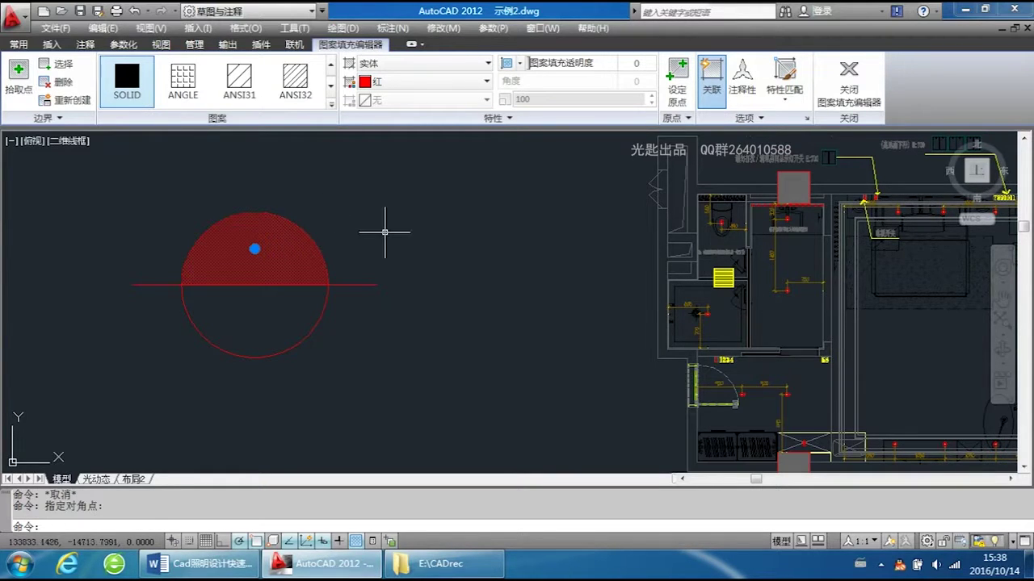
key(Escape)
click(257, 241)
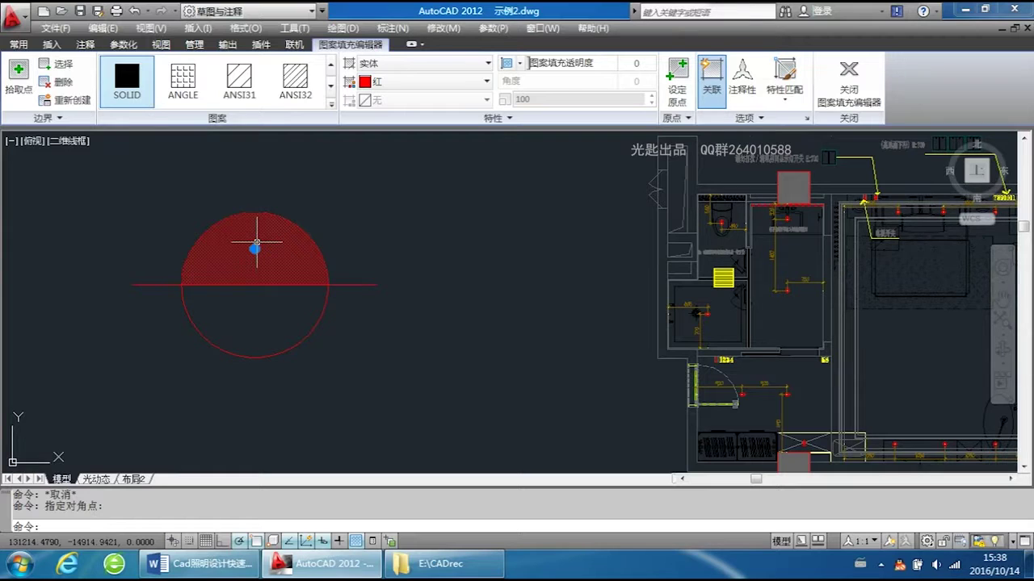
key(Delete)
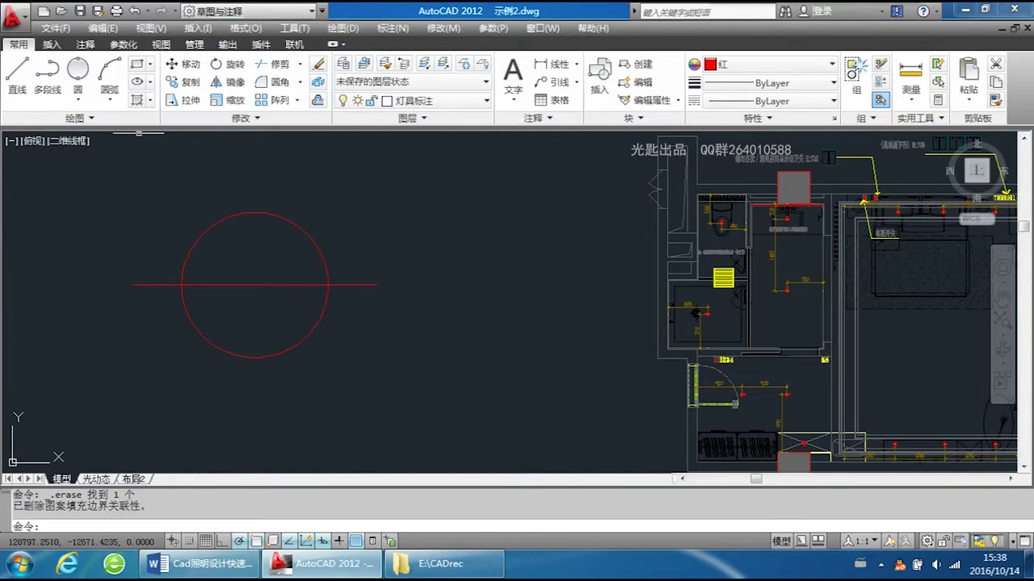
- Expand the Draw panel's slide-out tools
click(79, 118)
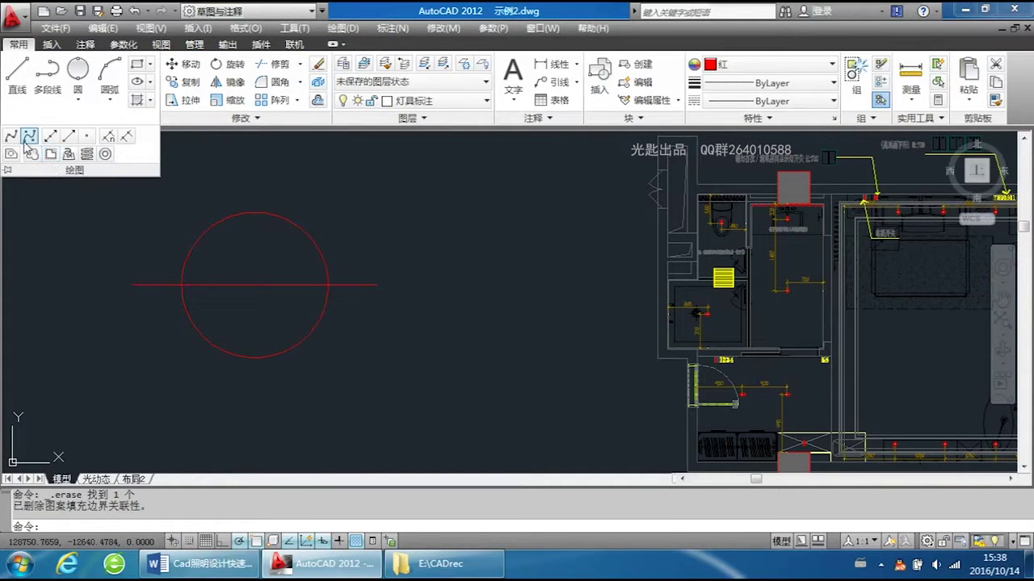